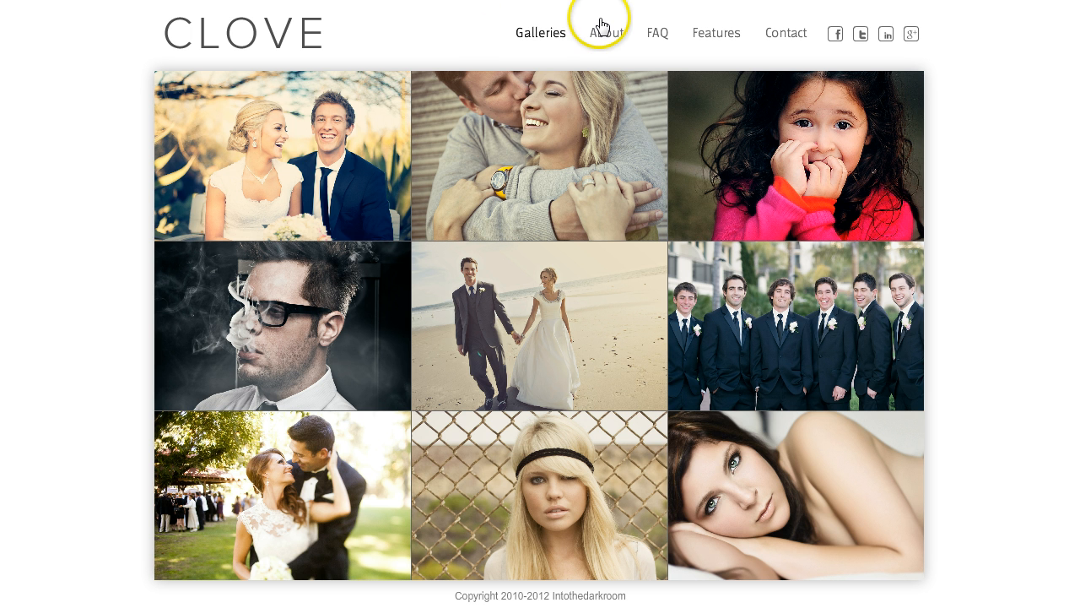
Step: Create a navigation item titled About in the sitemap, linked to the About me page, and refresh the site preview
mouse_move(716, 40)
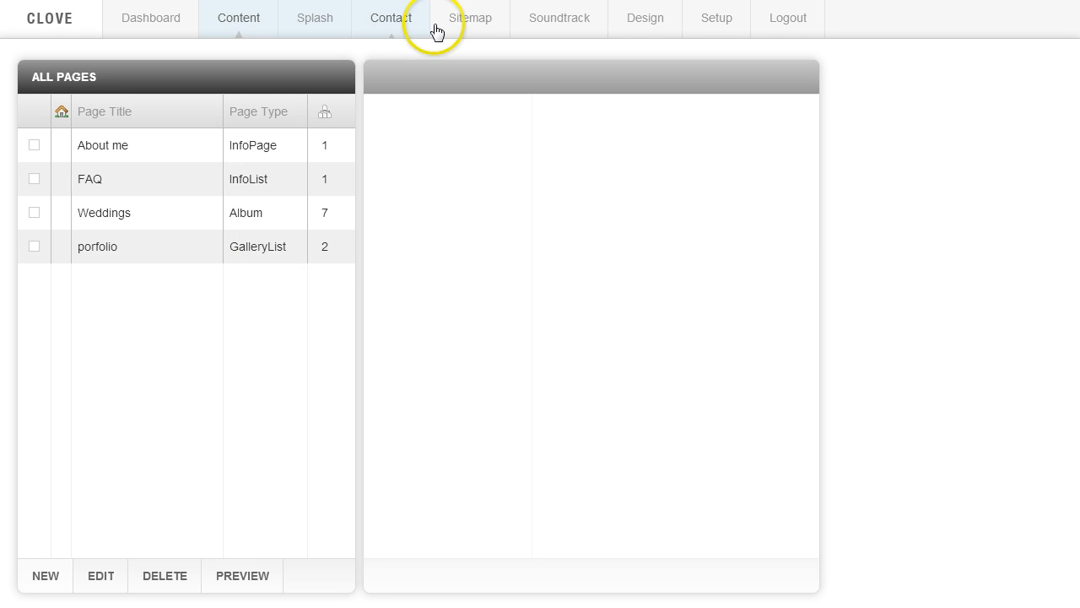
click(470, 26)
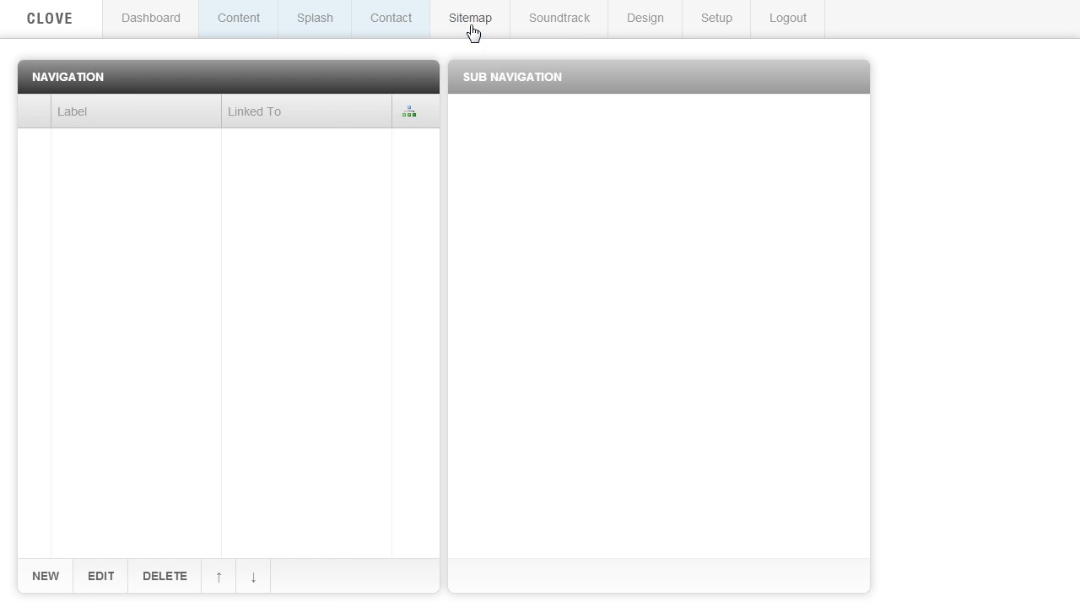
click(39, 577)
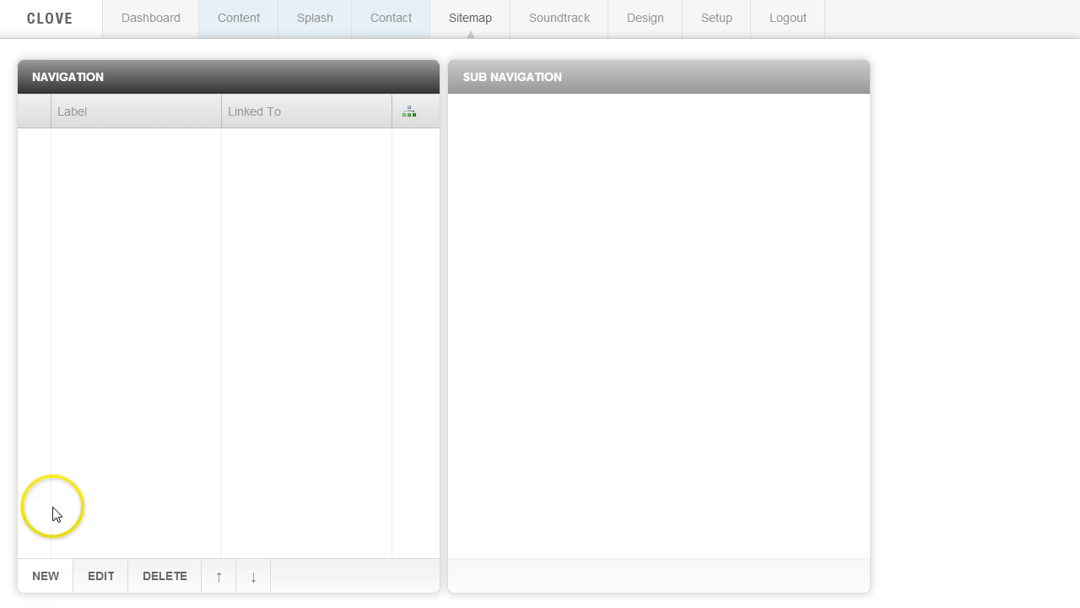
click(51, 577)
click(390, 211)
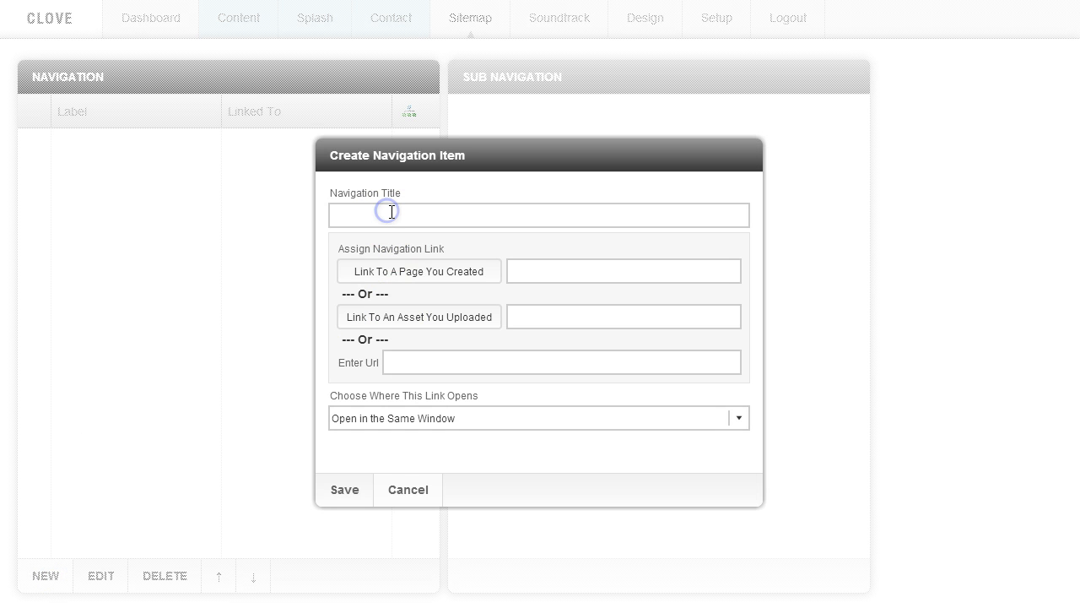
text(About)
click(410, 271)
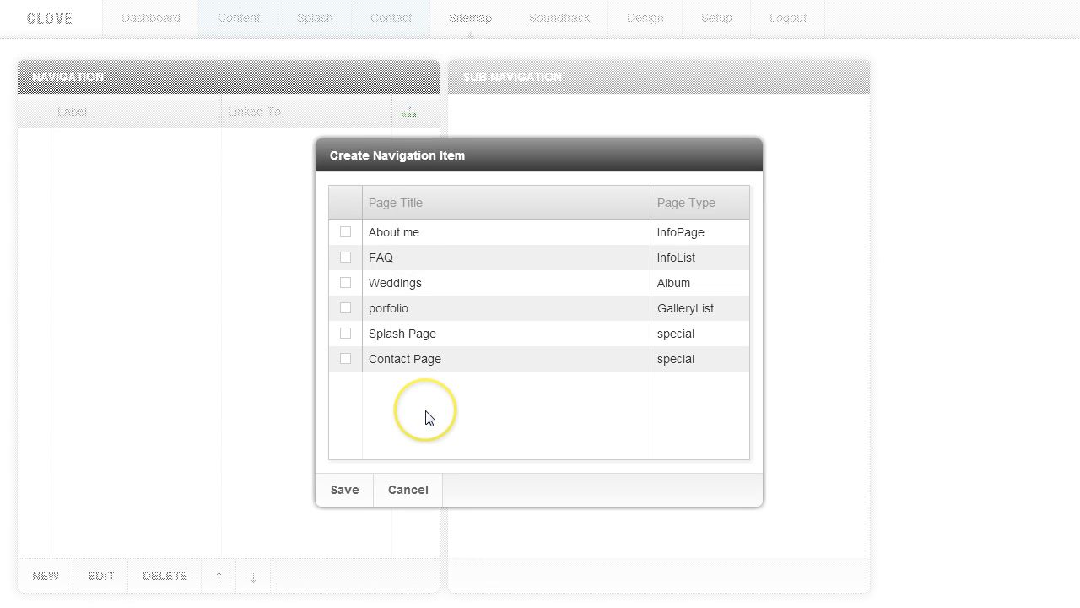
click(413, 234)
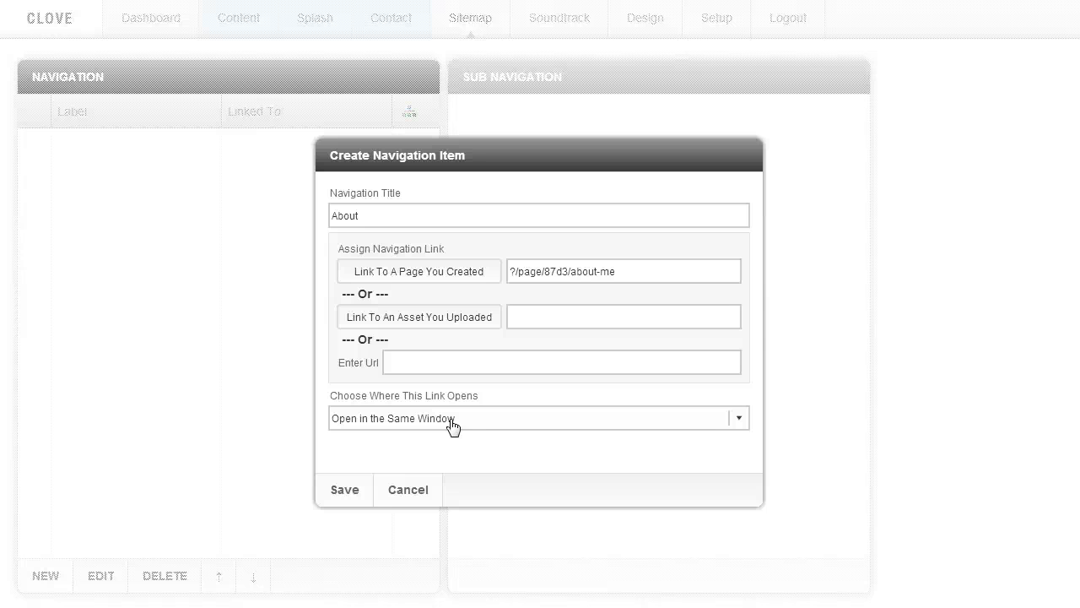
click(349, 491)
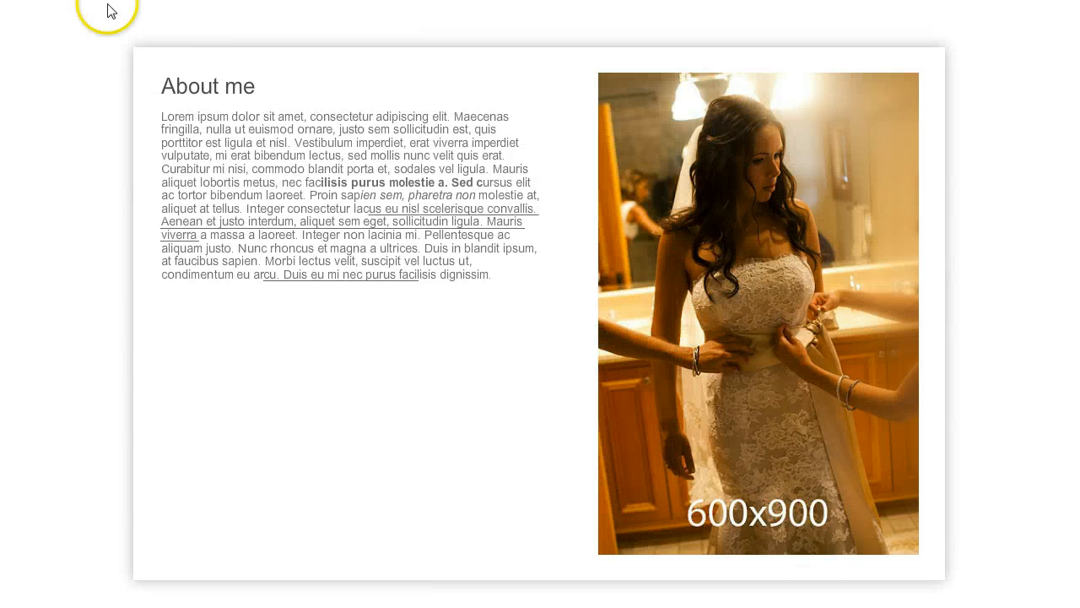
click(60, 172)
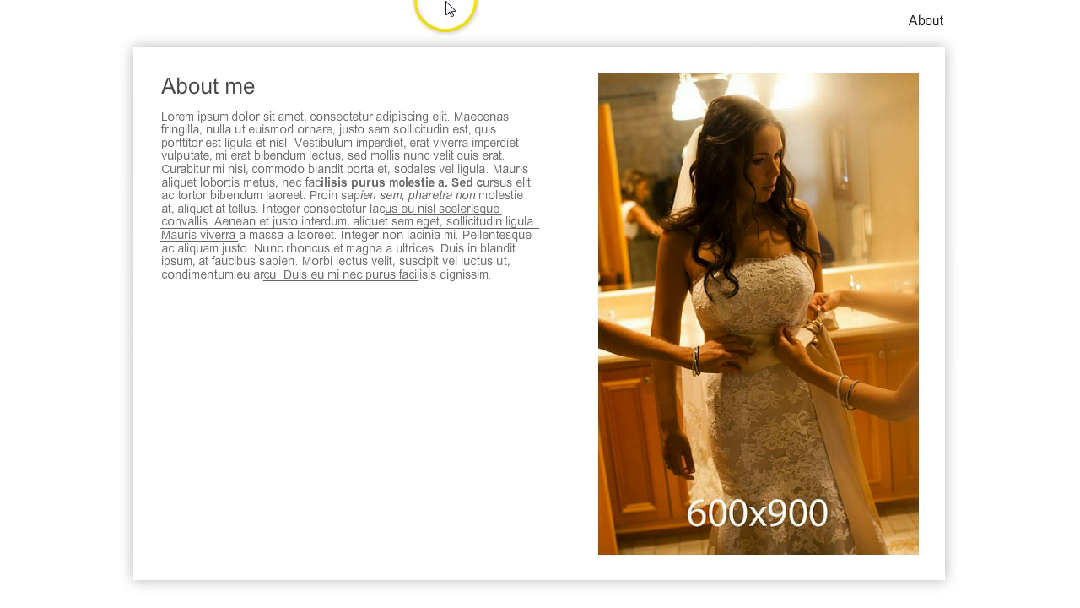
Step: Add a second navigation item titled Weddings, linked to the Weddings album page
key(ctrl+shift+Tab)
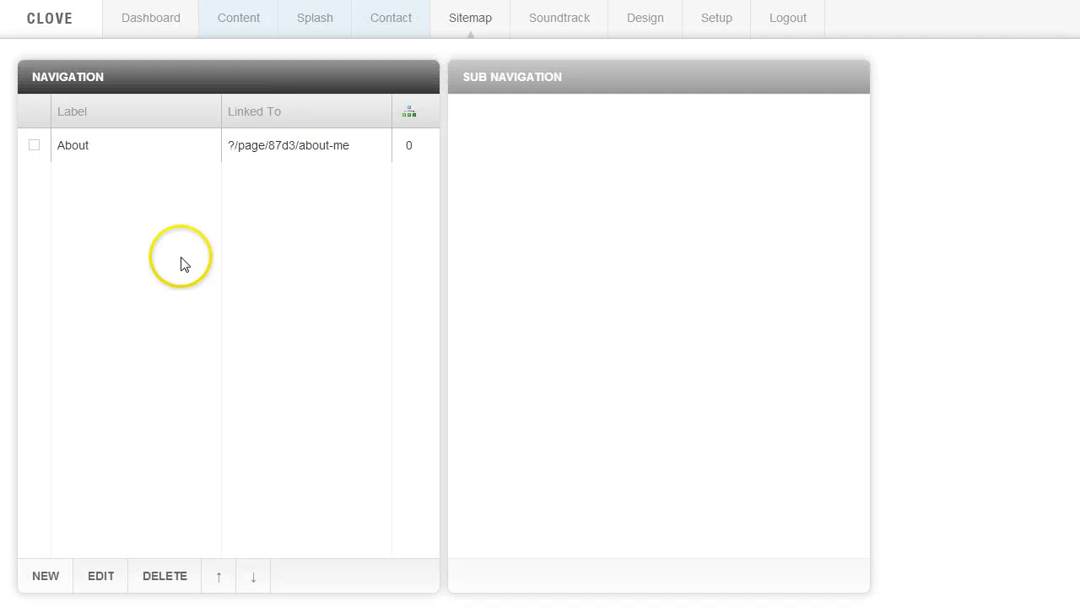
click(45, 581)
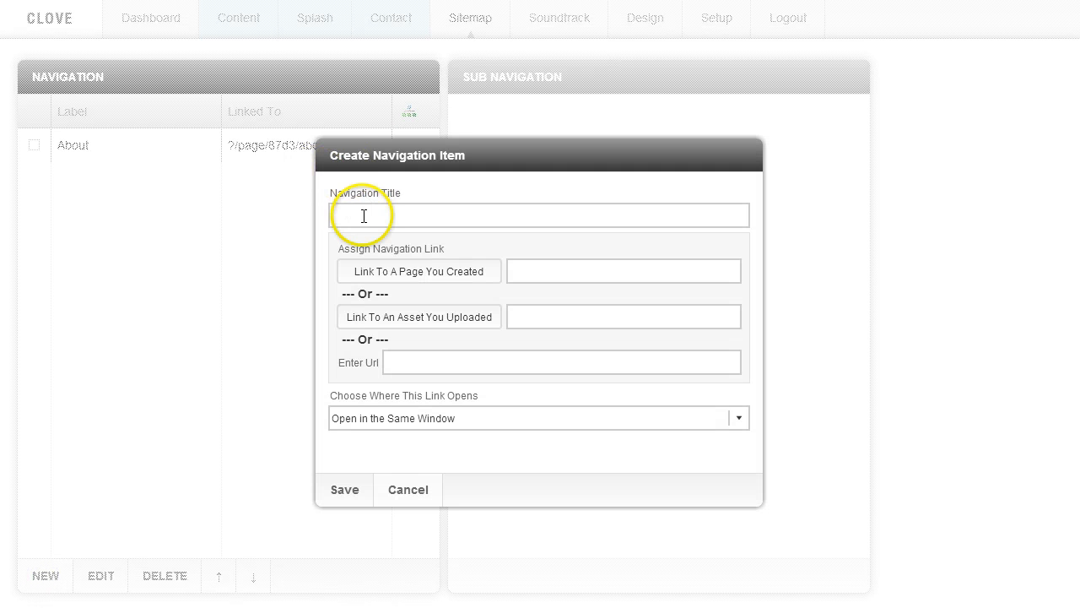
click(358, 217)
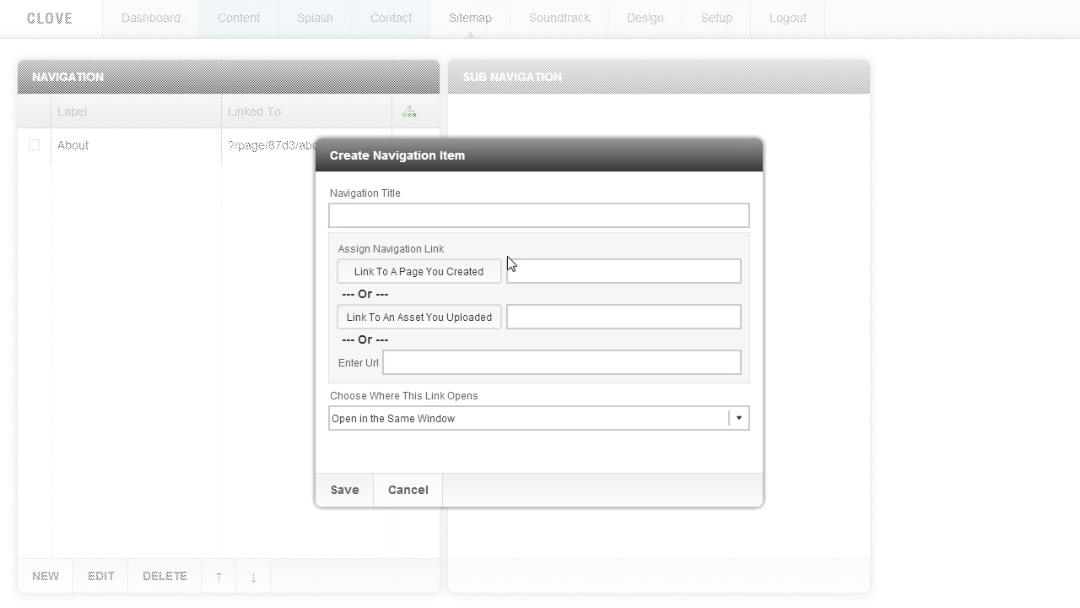
text(Weddings)
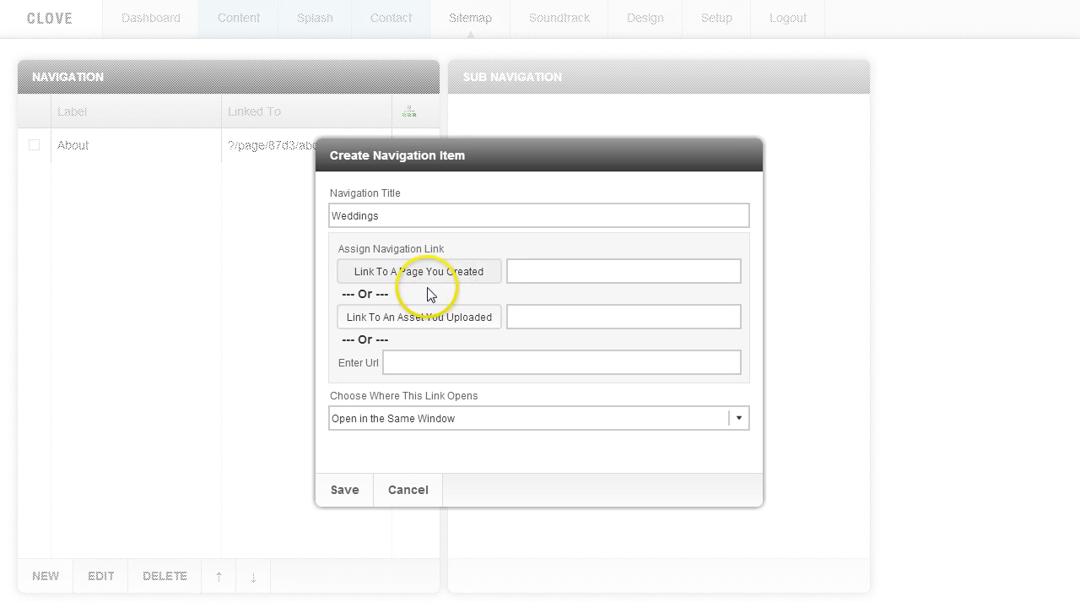
click(450, 272)
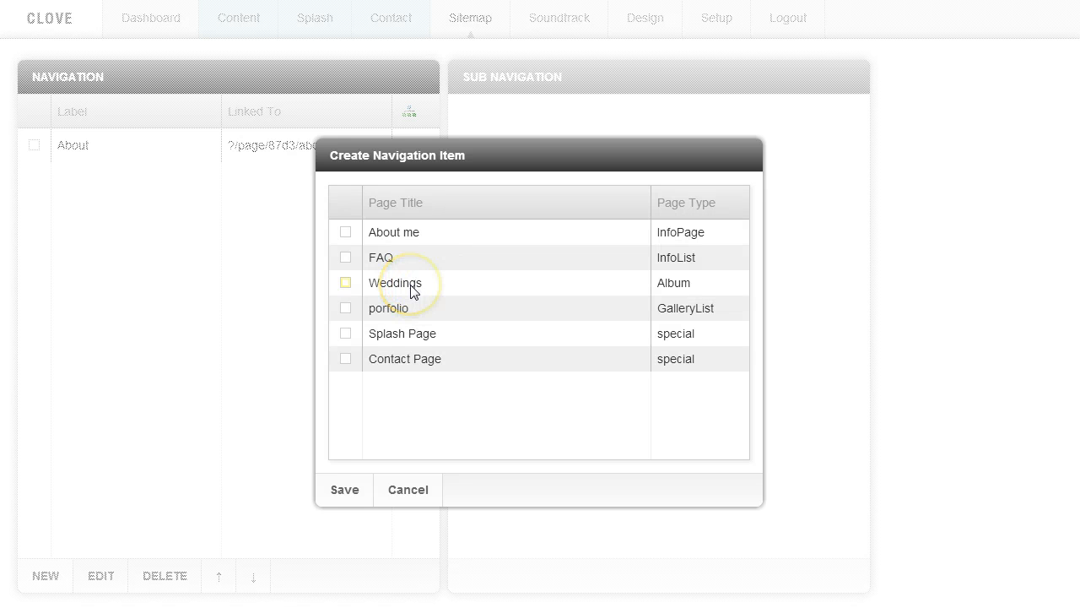
click(411, 287)
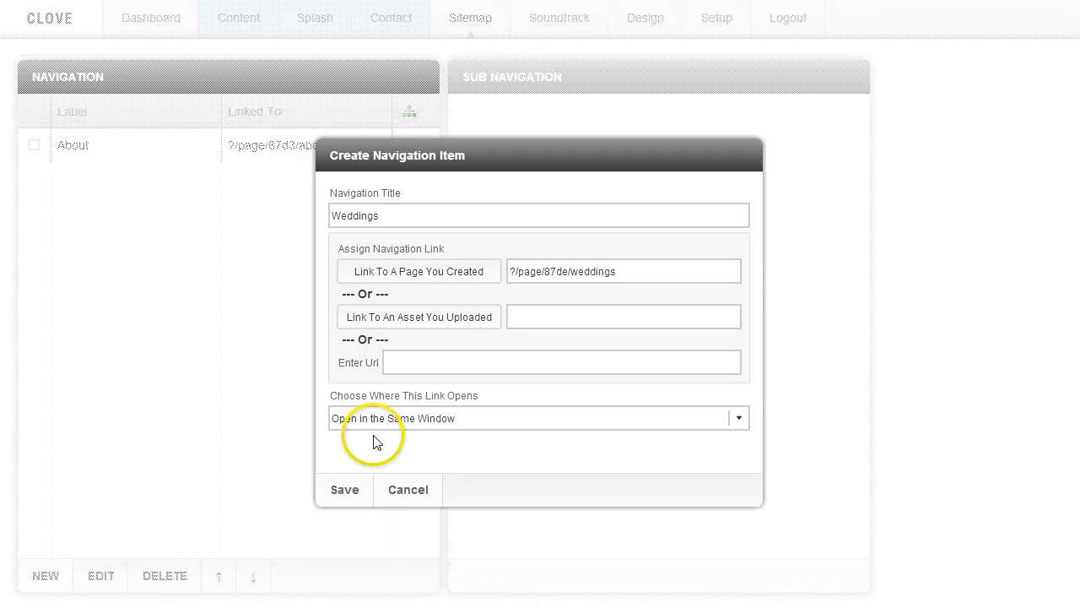
click(346, 488)
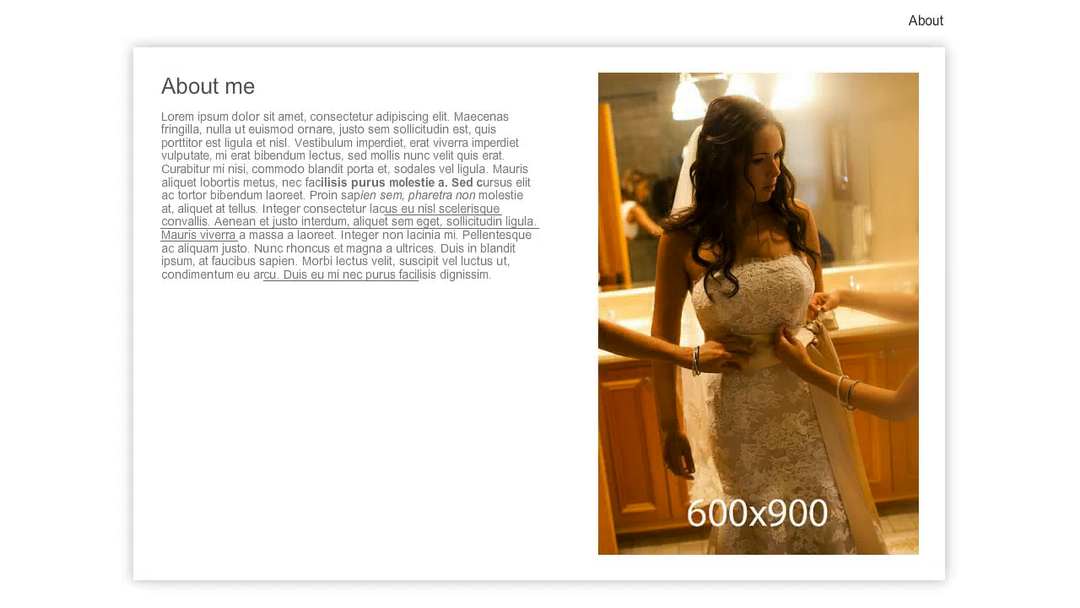
Step: Reload the site preview and try the Weddings and About links in its menu
key(F5)
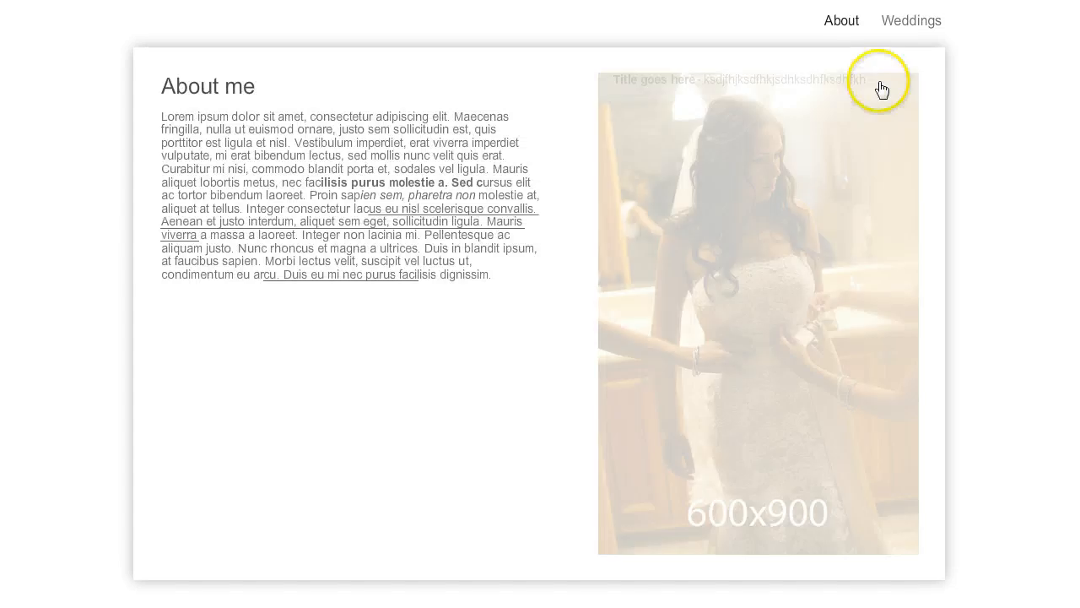
click(917, 23)
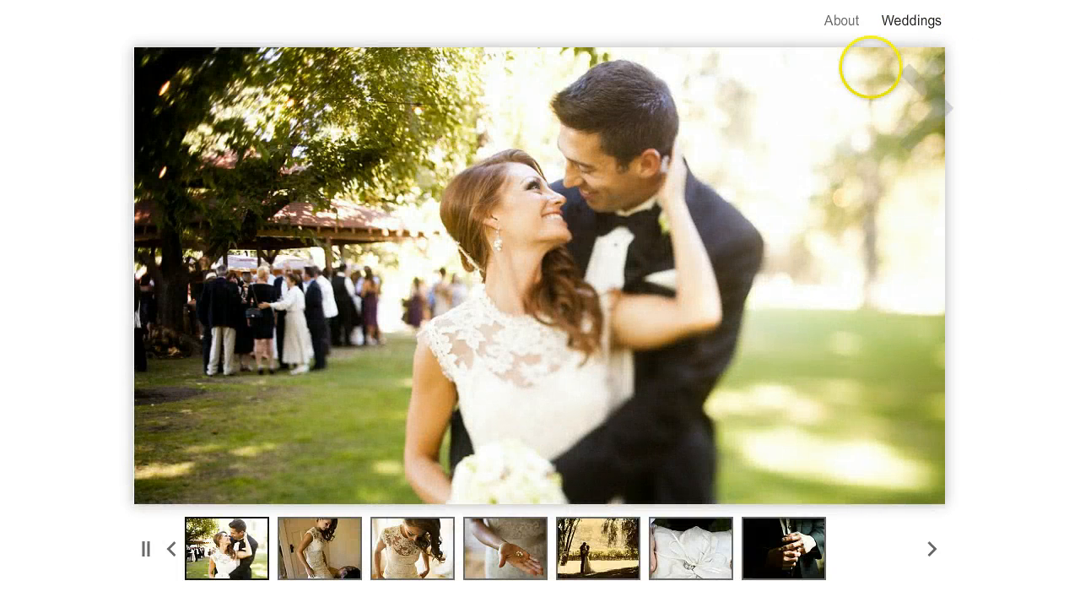
click(841, 21)
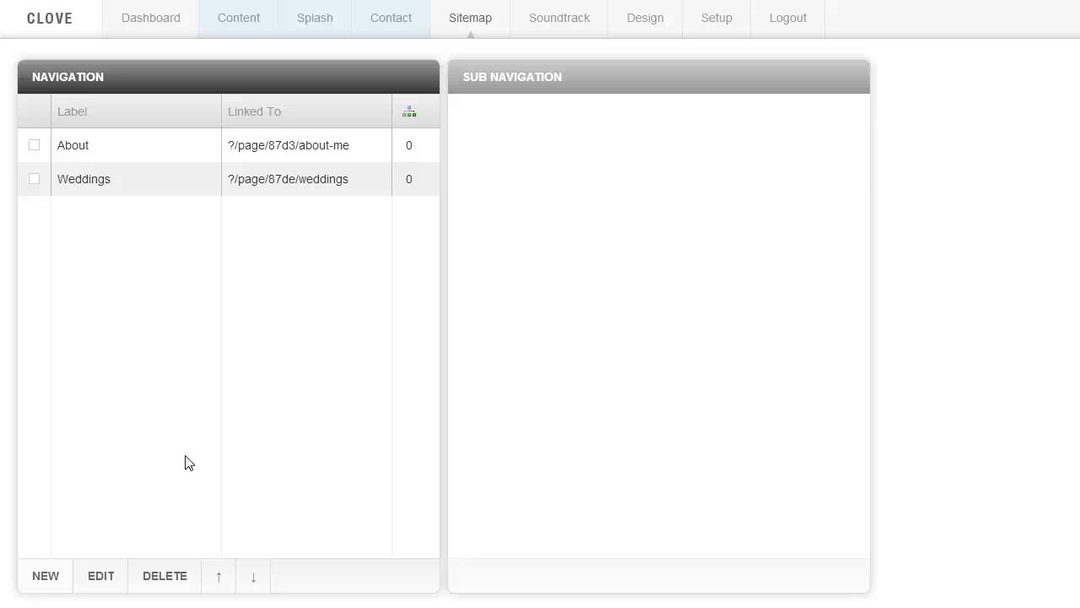
Step: Create a navigation item titled Portfolio without assigning any link
click(48, 578)
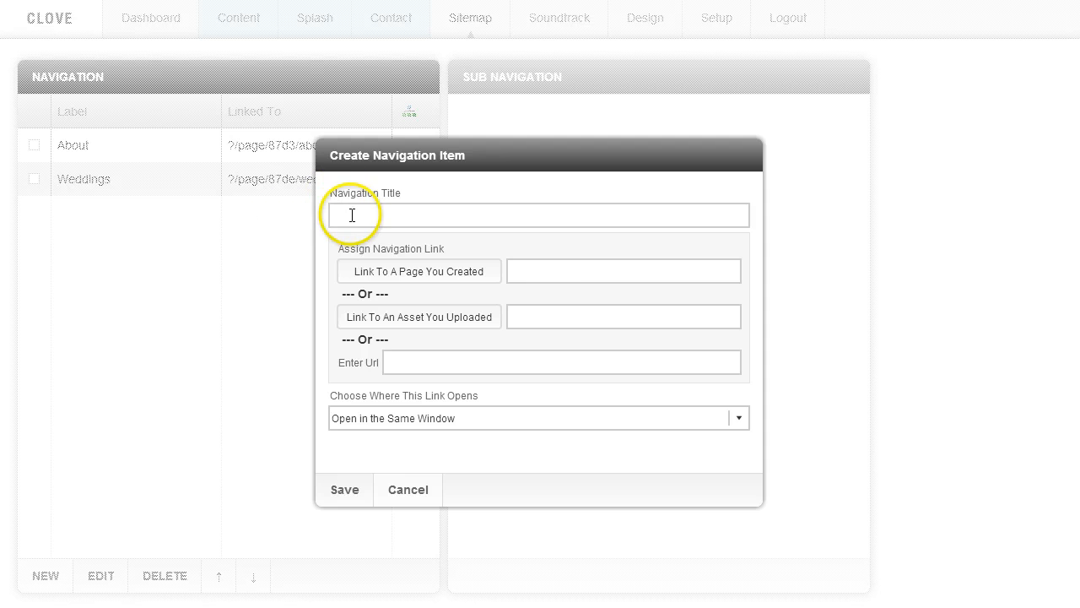
text(Port)
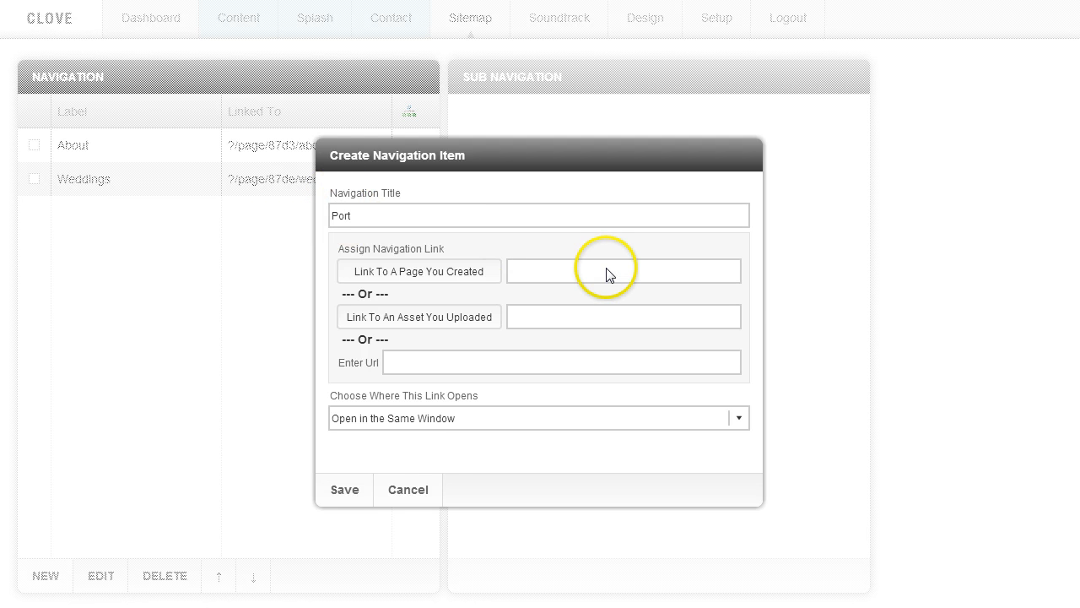
text(folio)
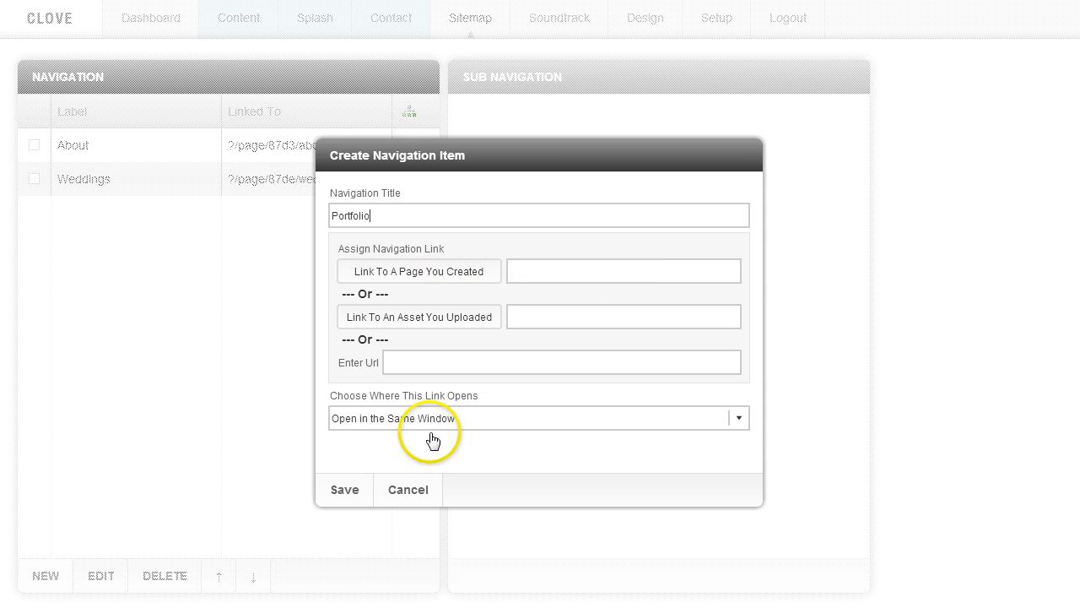
click(344, 488)
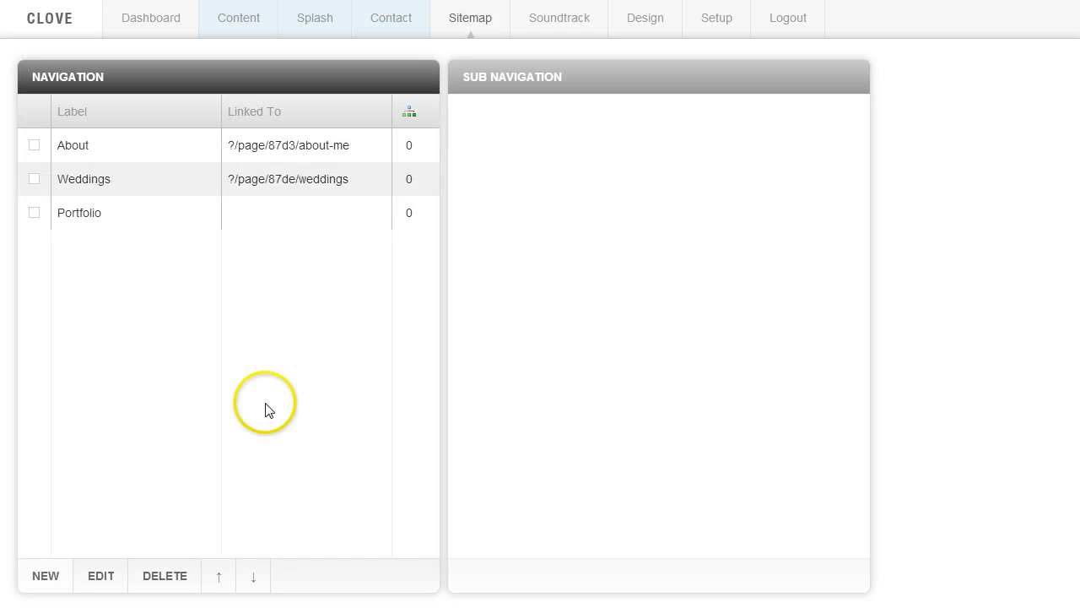
Step: Add a sub navigation item titled weddings under Portfolio, linked to the Weddings album page
click(99, 214)
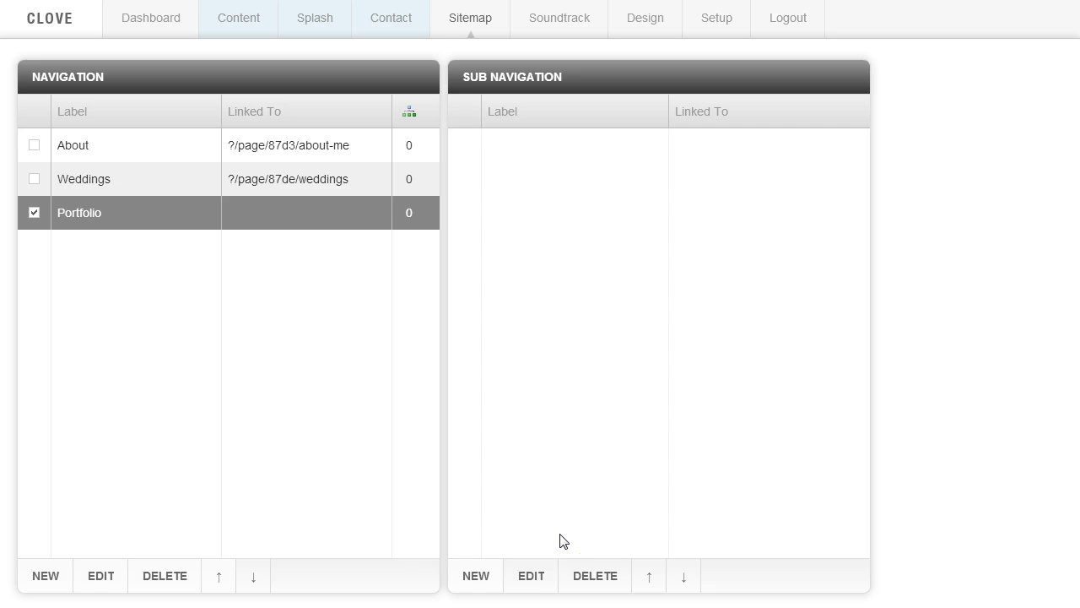
click(479, 576)
click(414, 219)
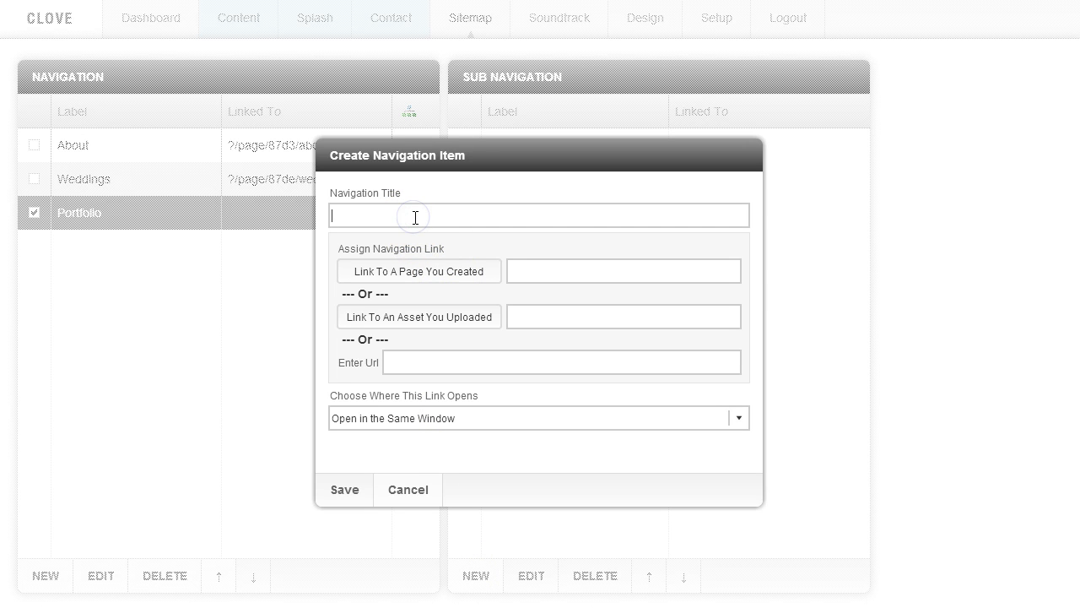
text(weddings)
click(428, 281)
click(429, 285)
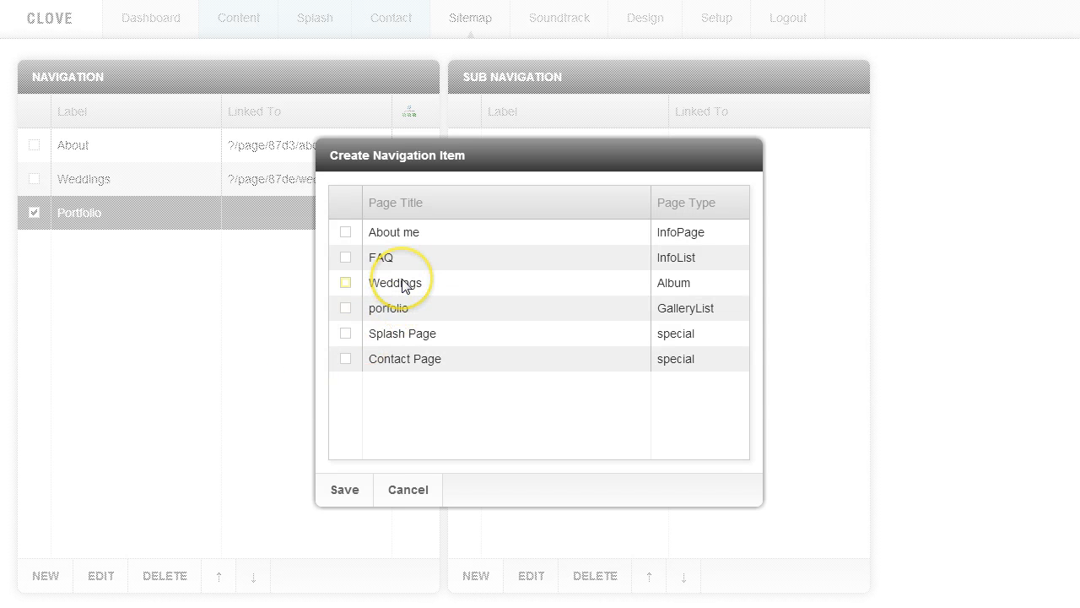
click(402, 285)
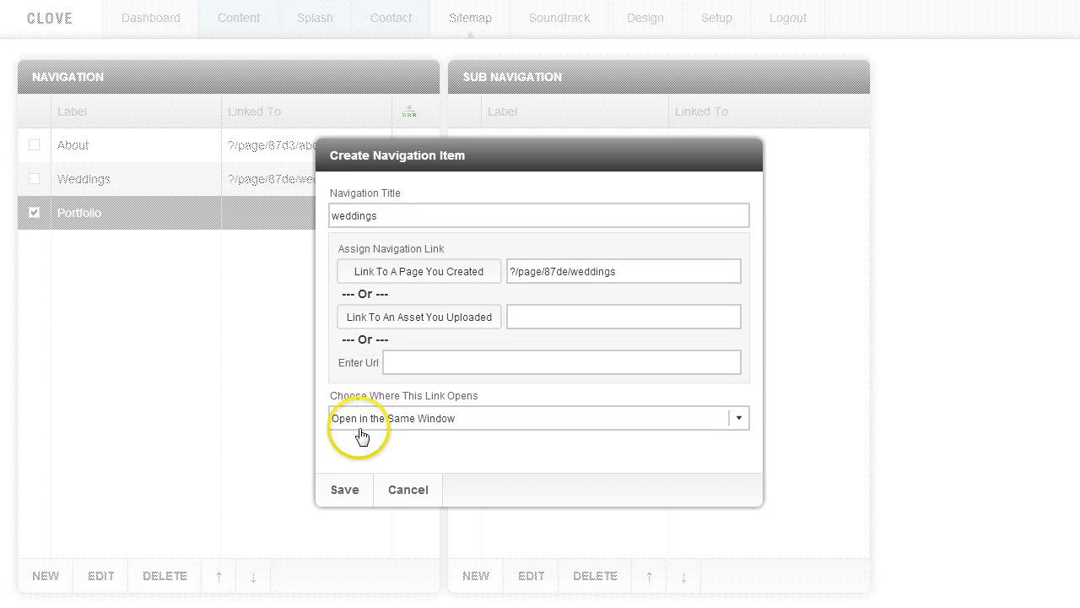
click(347, 496)
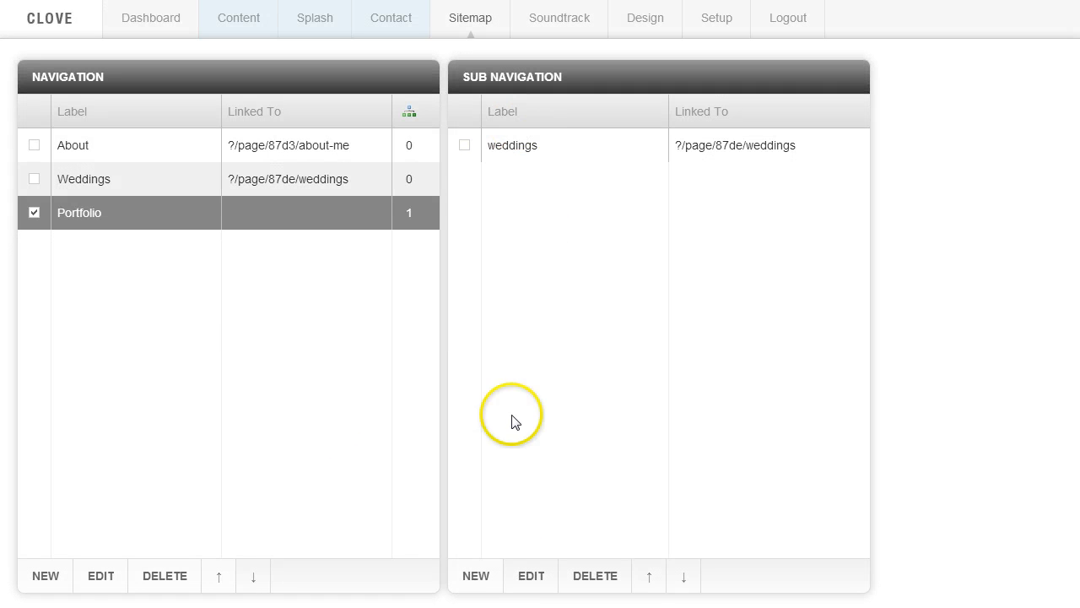
Step: Add a sub navigation item titled about under Portfolio, linked to the About me page
click(476, 575)
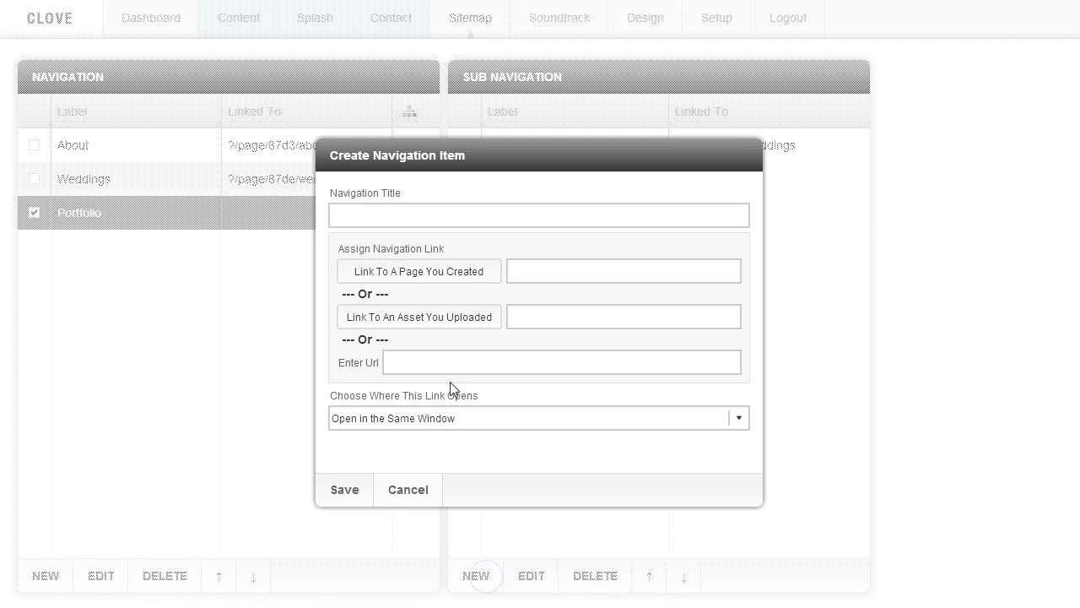
text(about)
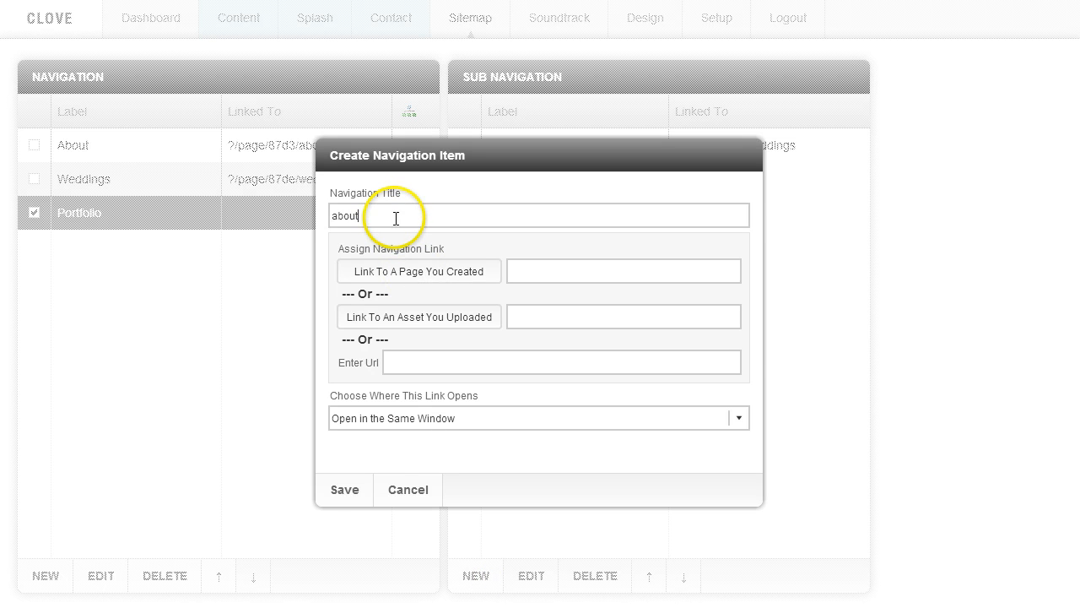
click(447, 271)
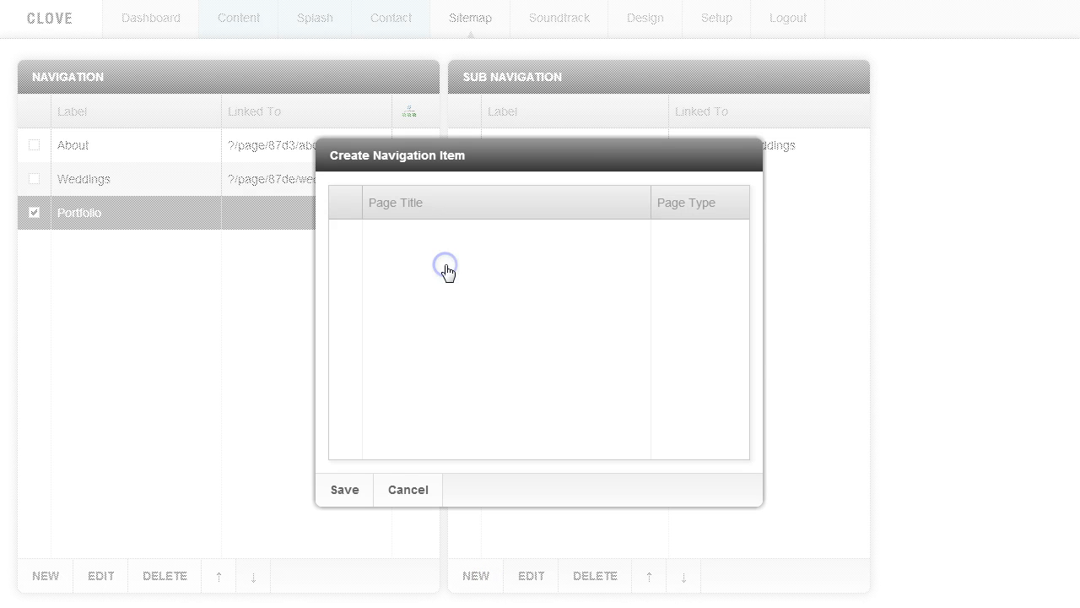
click(406, 235)
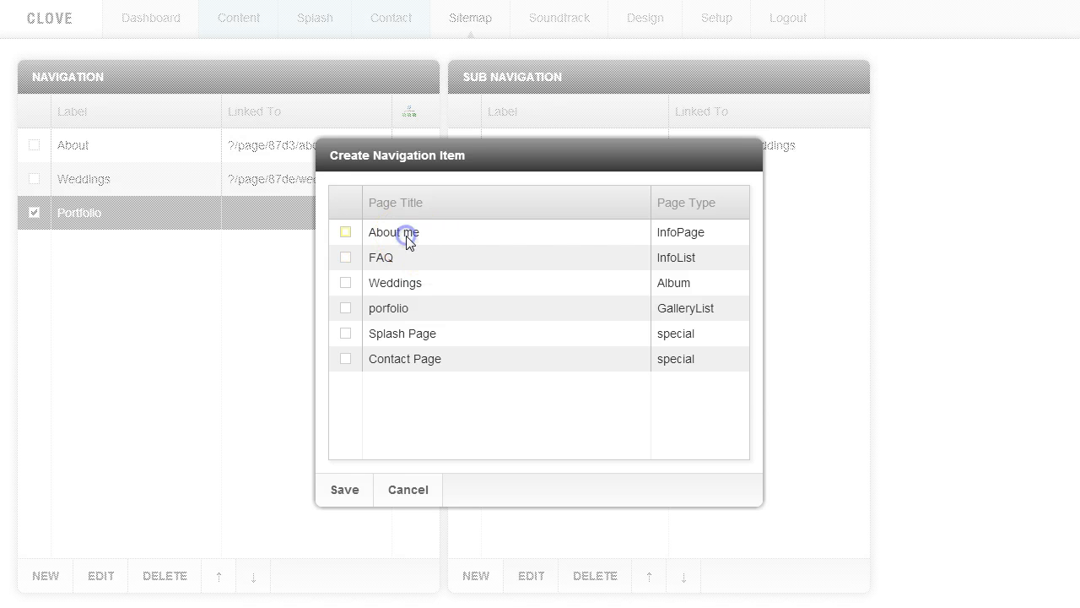
click(358, 489)
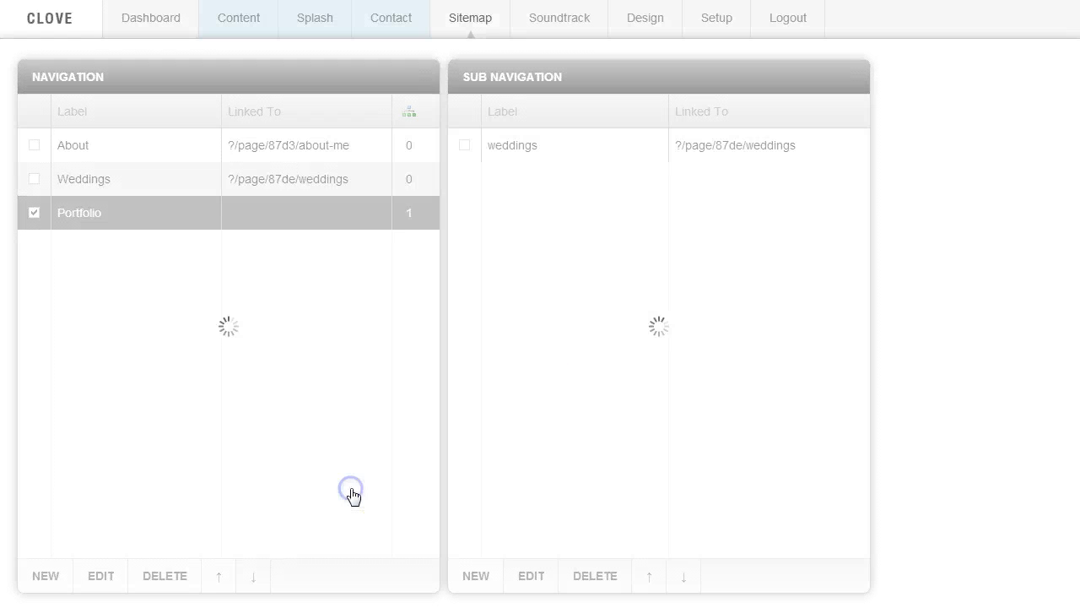
Step: Add a sub navigation item titled faq under Portfolio, linked to the FAQ page
click(476, 575)
click(391, 217)
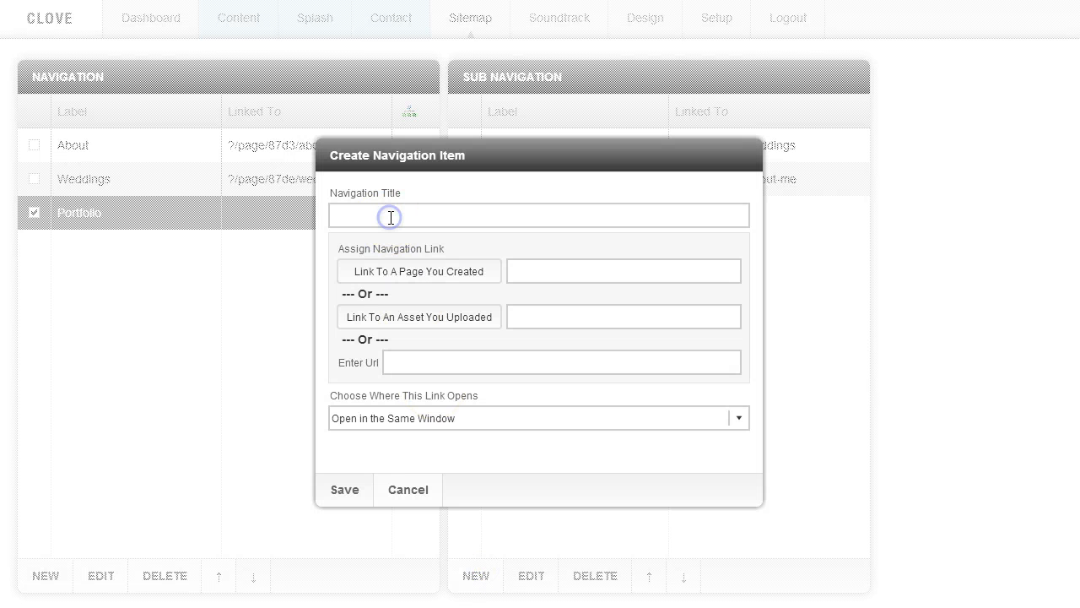
click(442, 271)
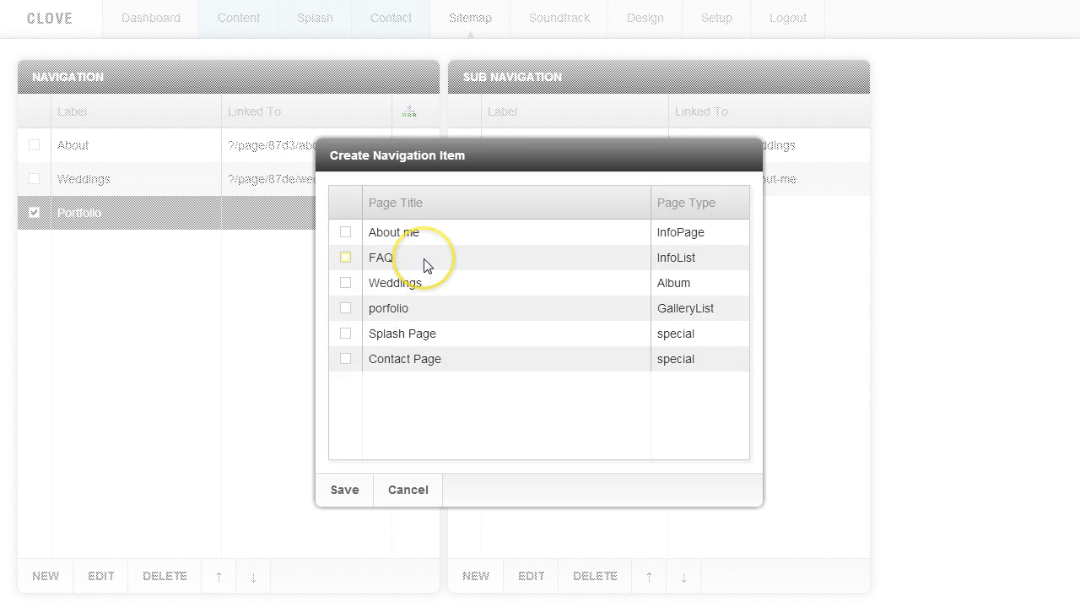
click(427, 263)
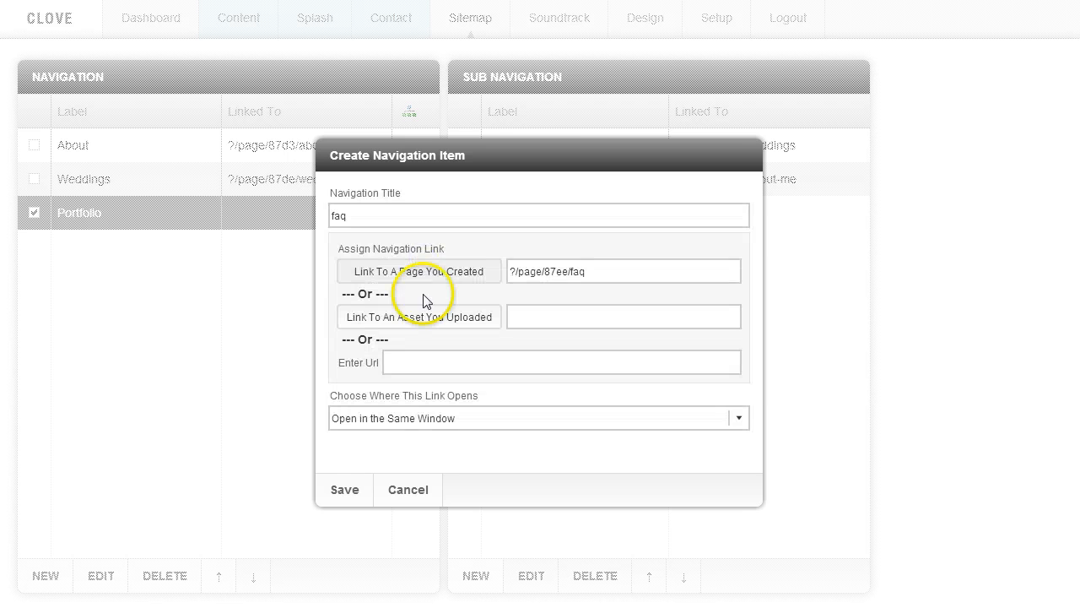
click(350, 499)
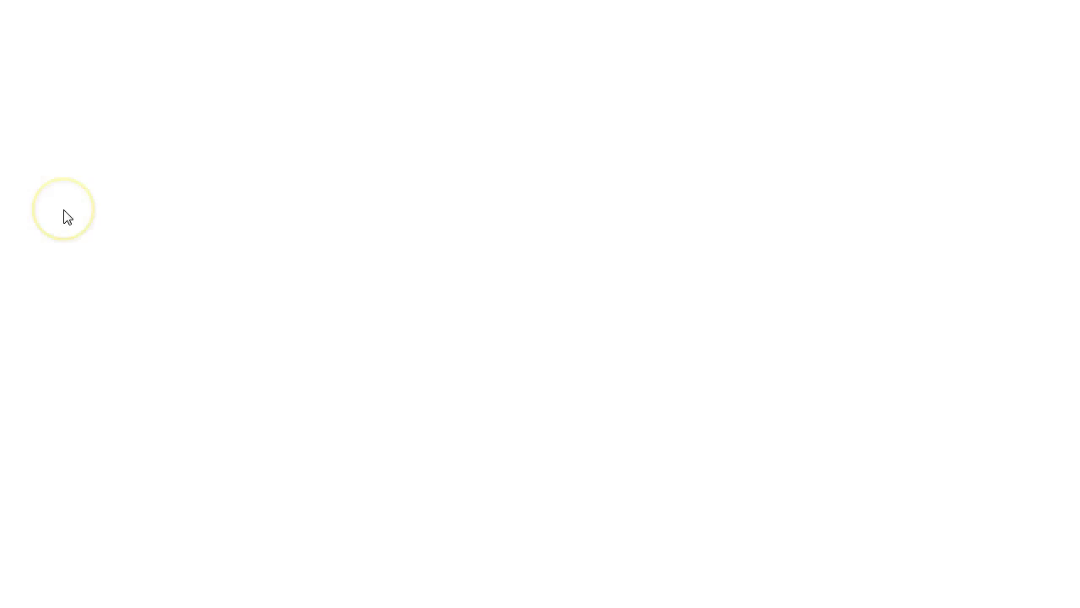
Step: Reload the site preview and try the weddings link in the Portfolio drop-down
click(100, 182)
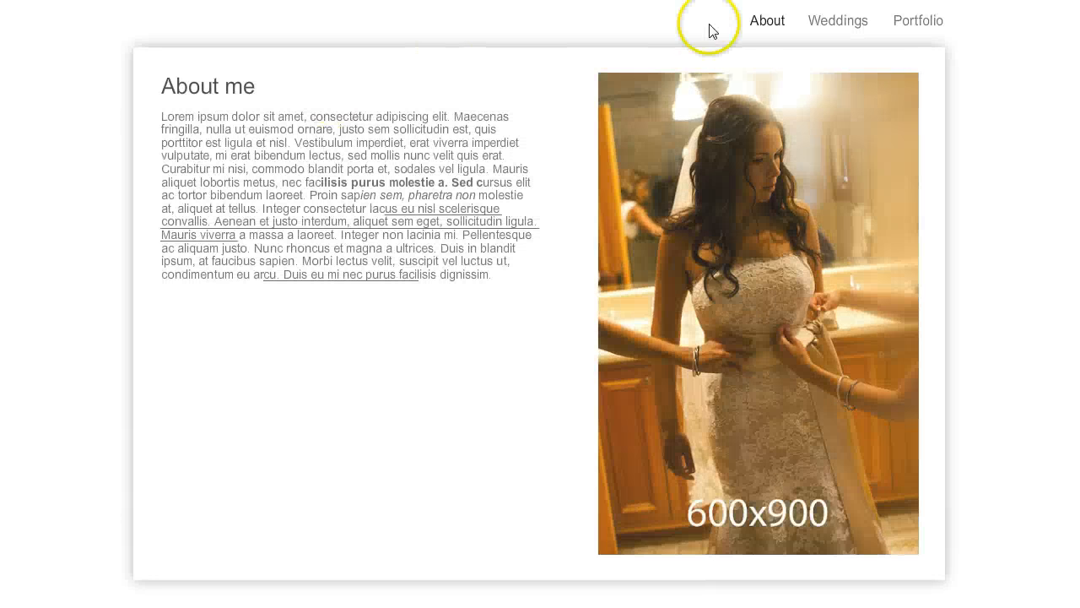
click(928, 19)
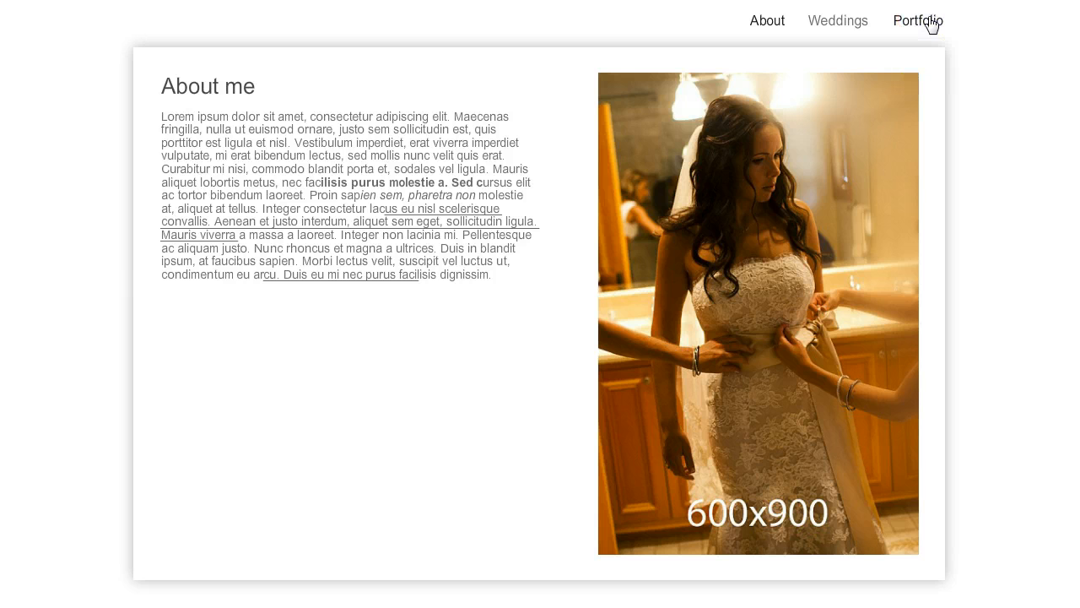
mouse_move(918, 27)
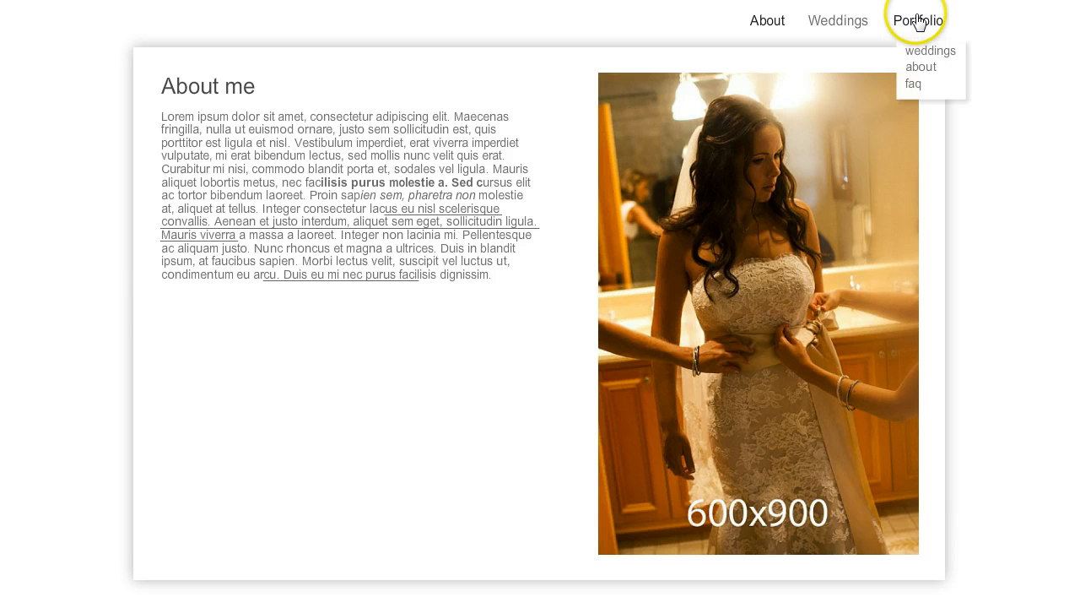
click(947, 53)
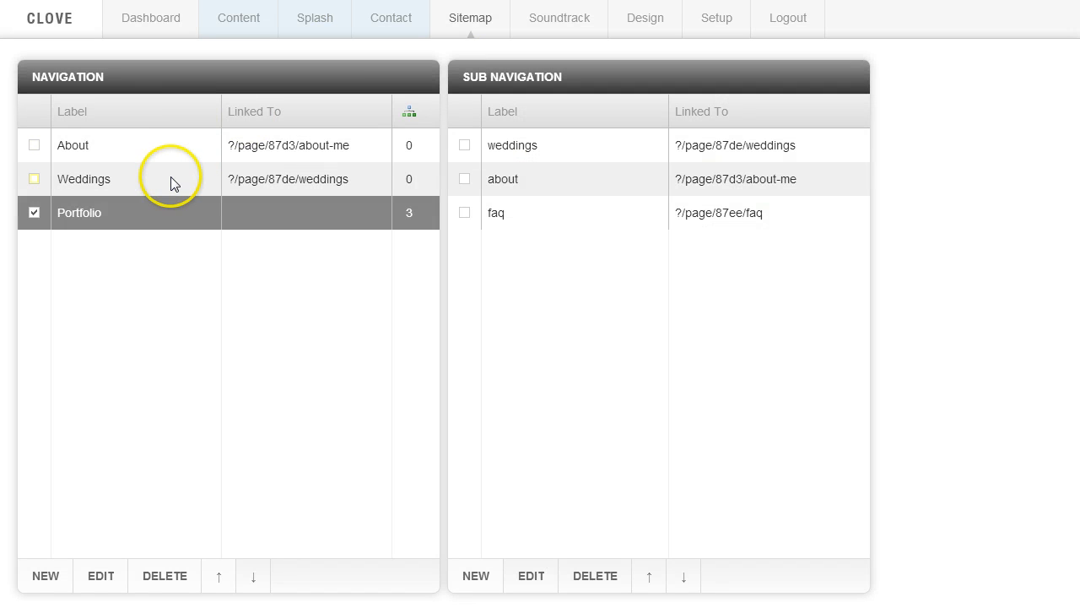
Step: Delete the Weddings item from the main navigation
click(140, 187)
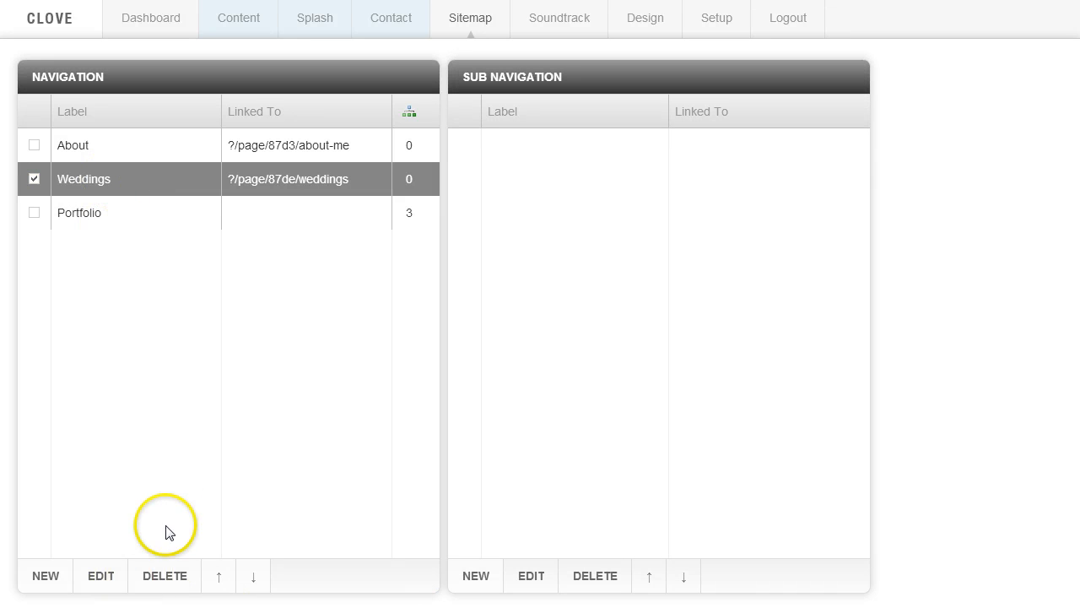
click(161, 579)
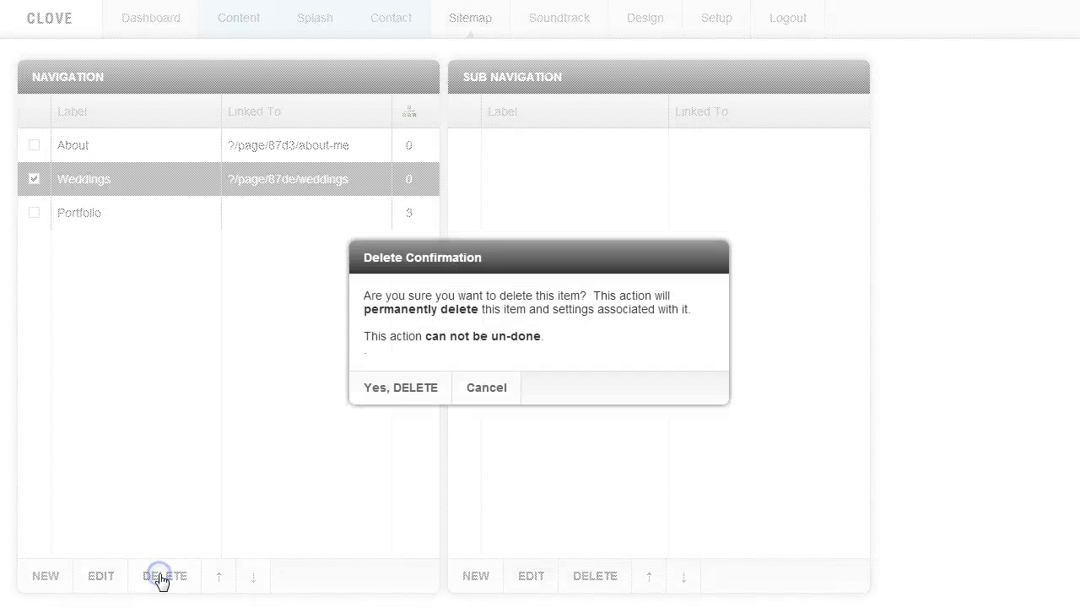
click(413, 386)
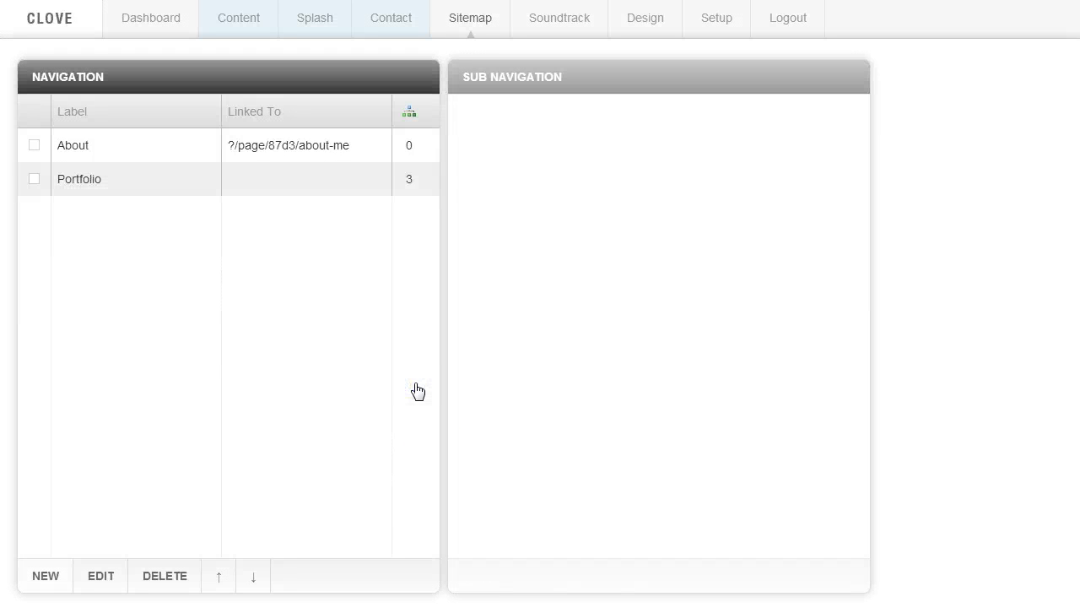
Step: Move the Portfolio navigation item up one place, and return it below About
click(117, 187)
click(216, 581)
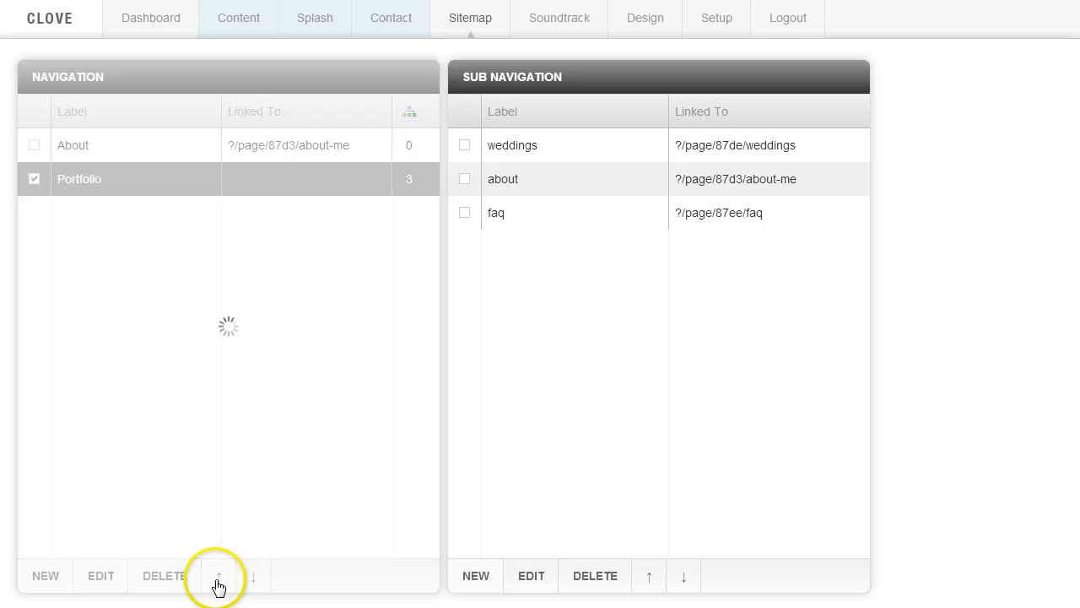
click(254, 579)
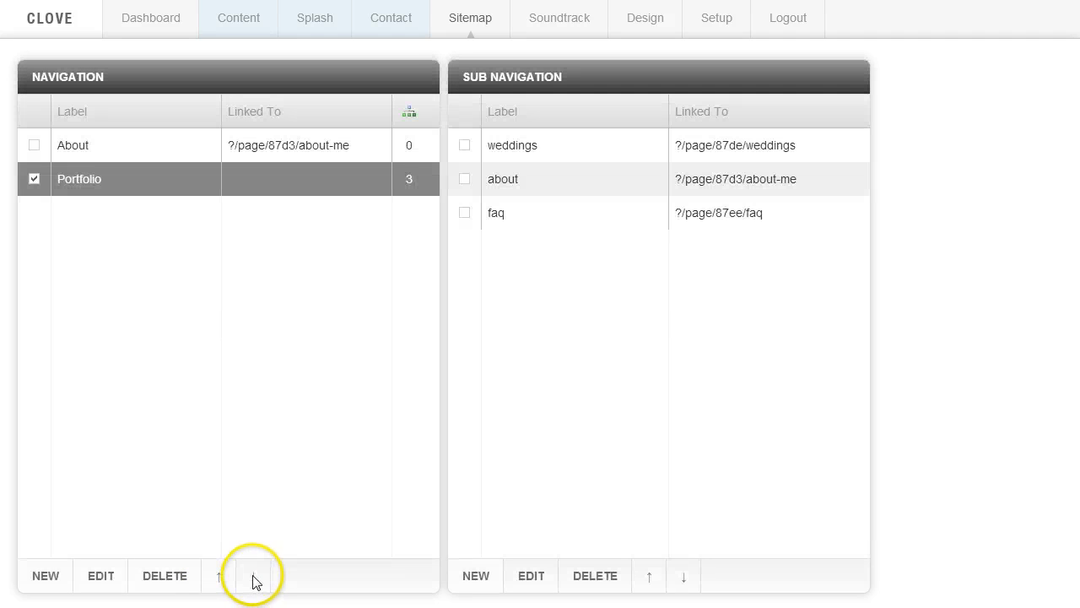
Step: Move the weddings sub navigation item below about and faq in Portfolio's list
click(559, 159)
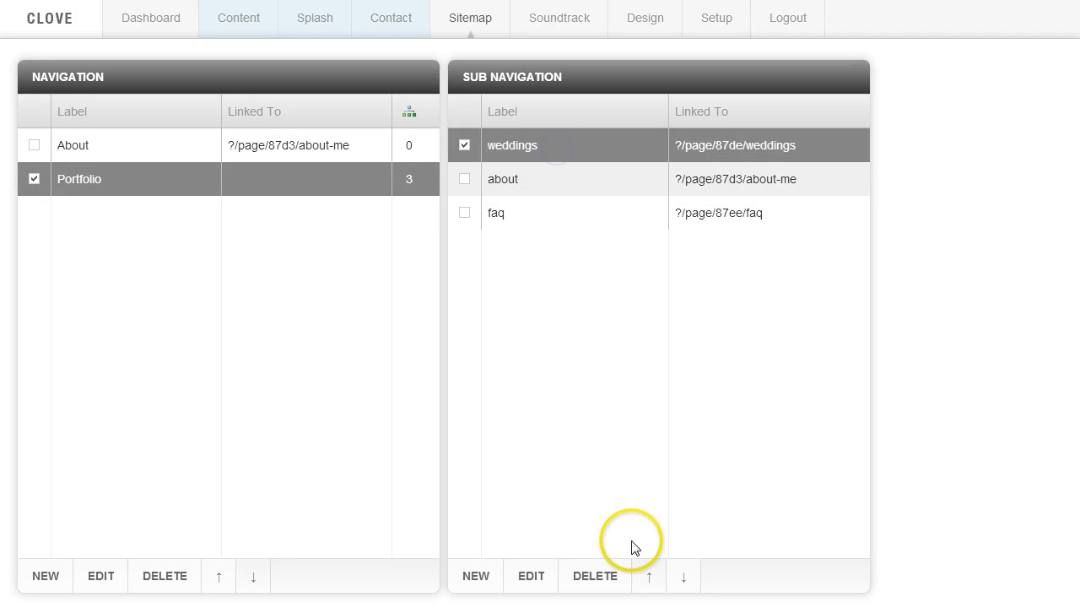
click(683, 578)
click(684, 579)
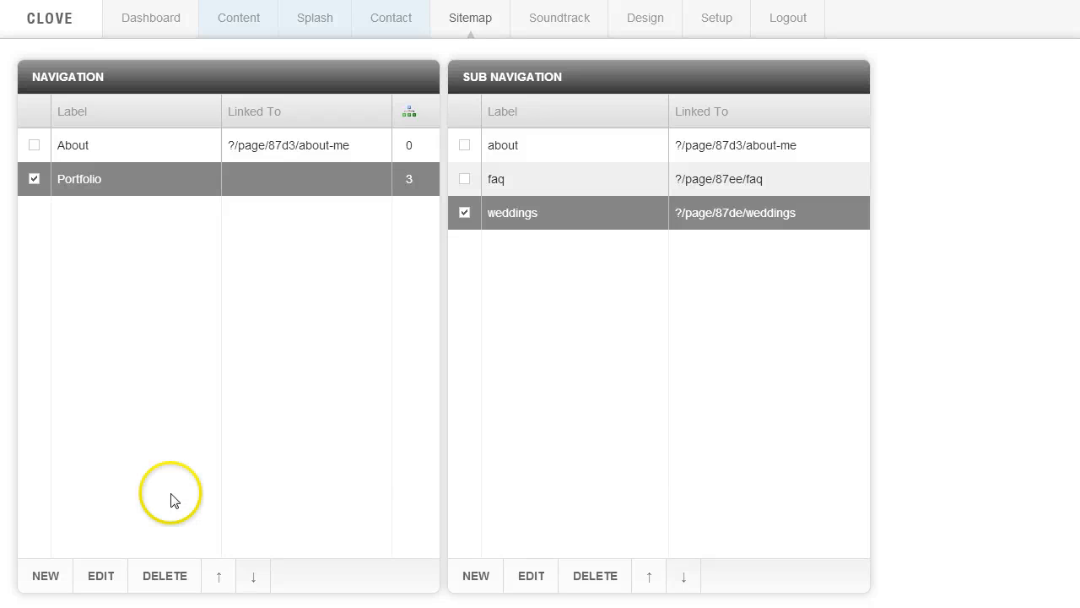
click(47, 576)
click(371, 213)
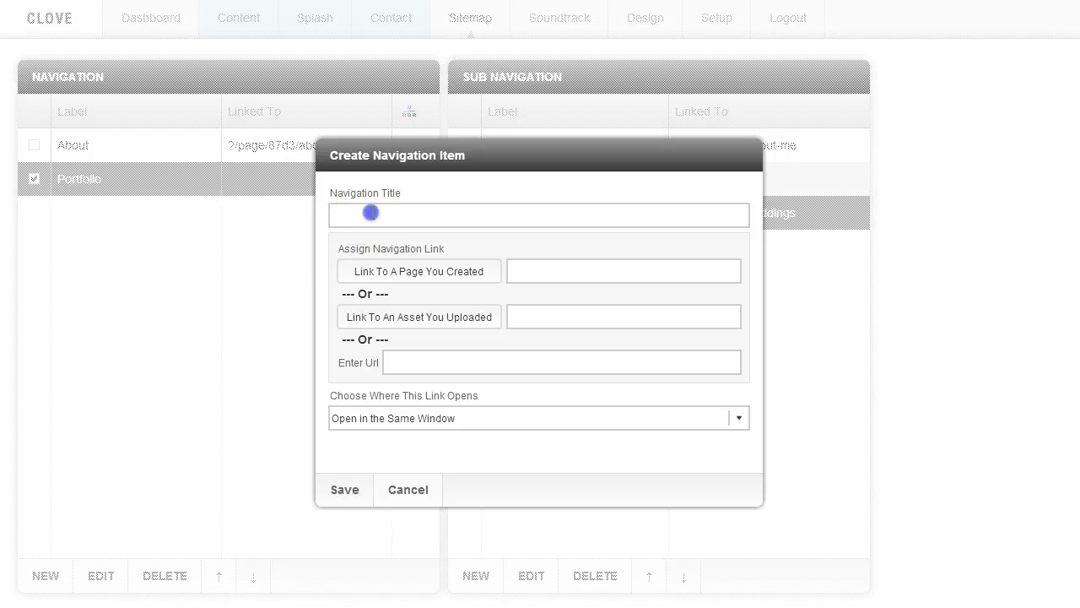
text(blog)
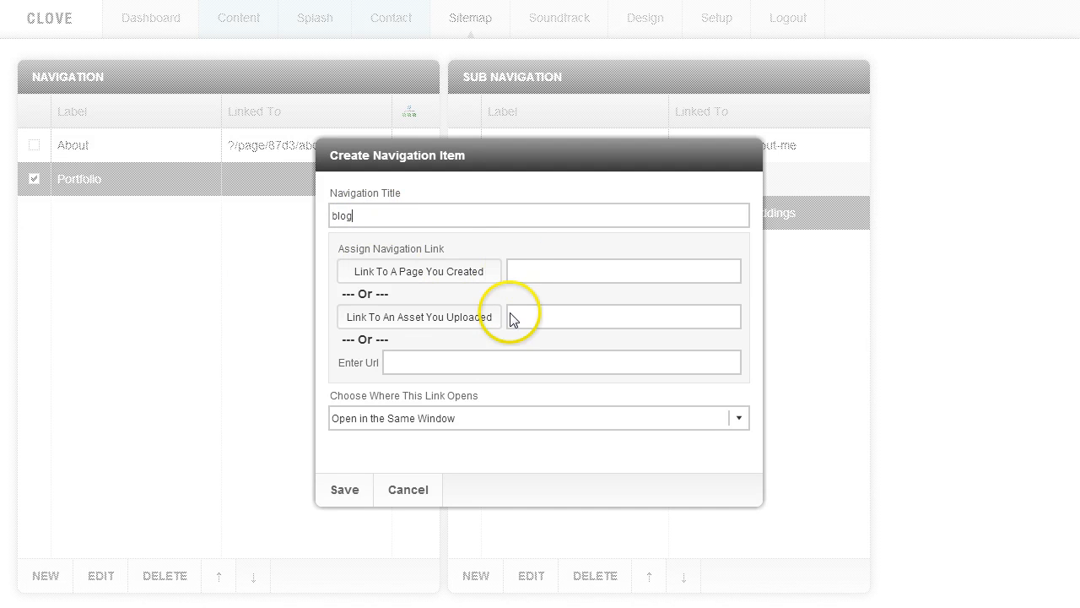
click(410, 358)
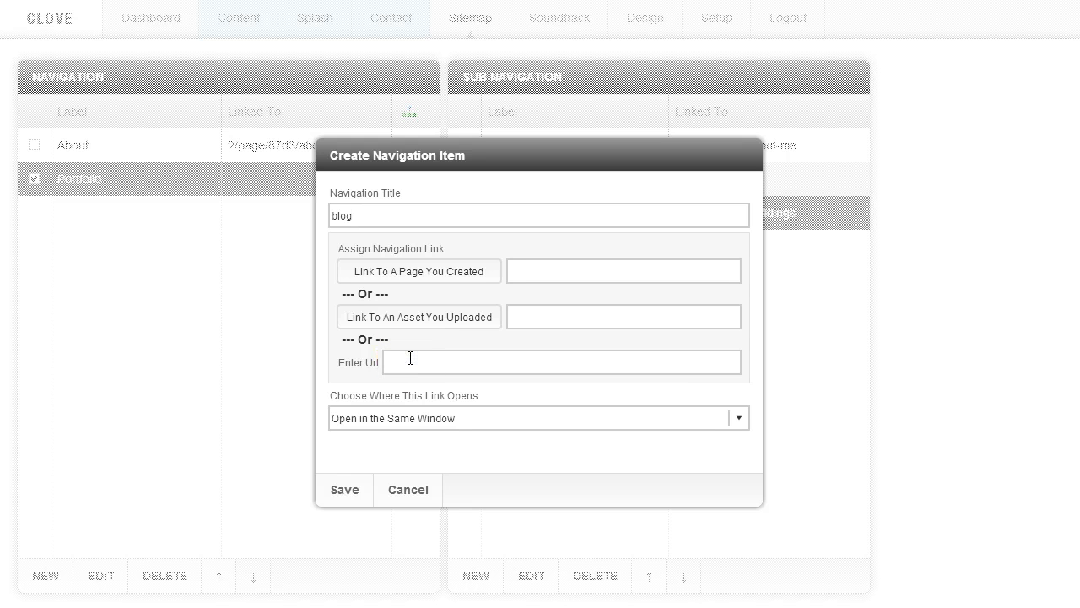
text(http://www.google.com)
click(433, 419)
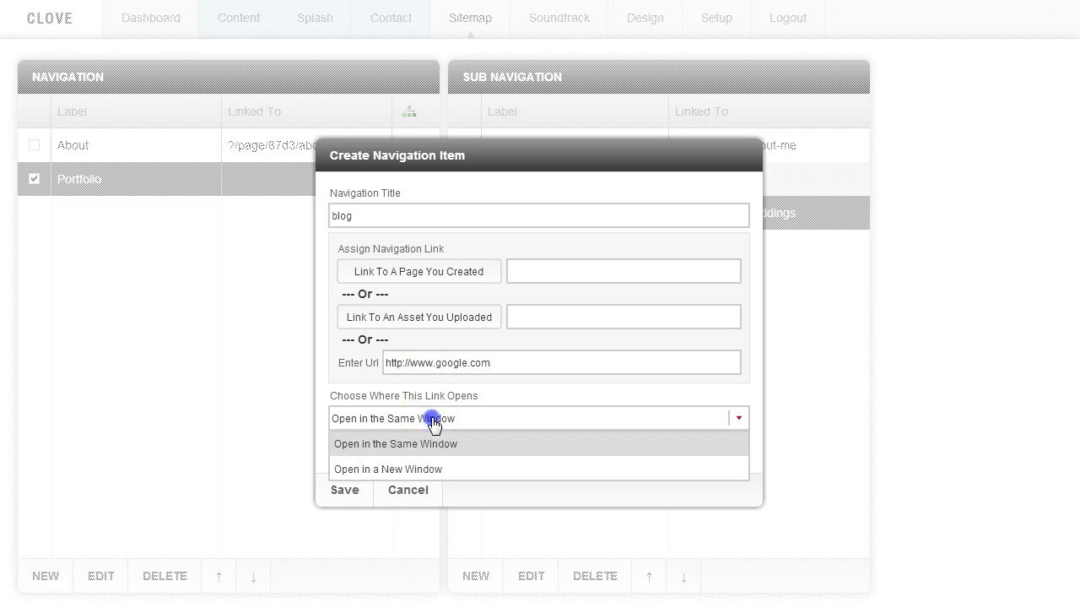
click(429, 474)
click(336, 495)
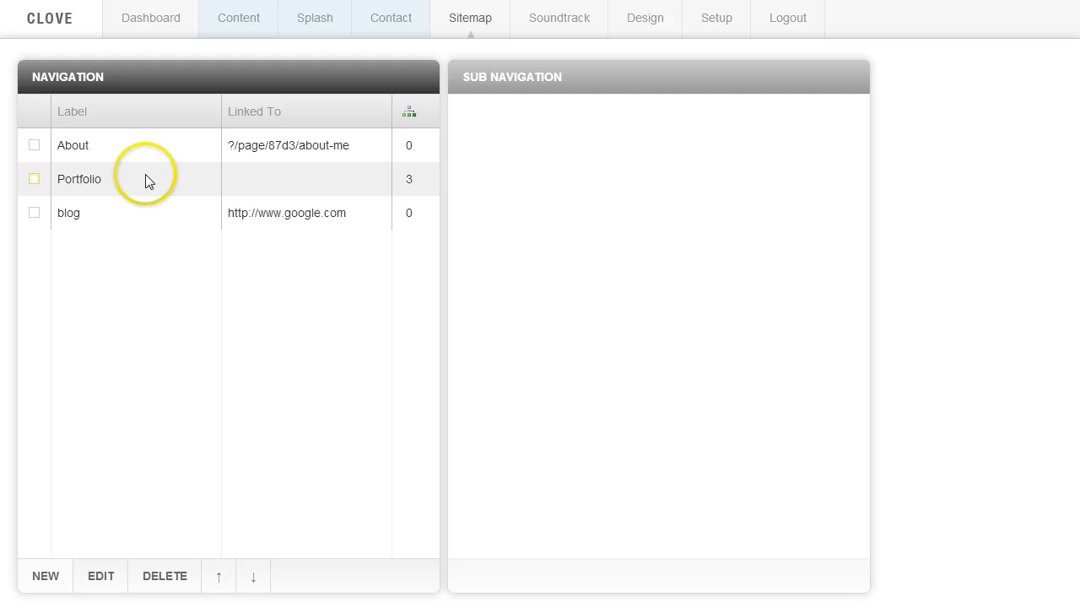
click(145, 176)
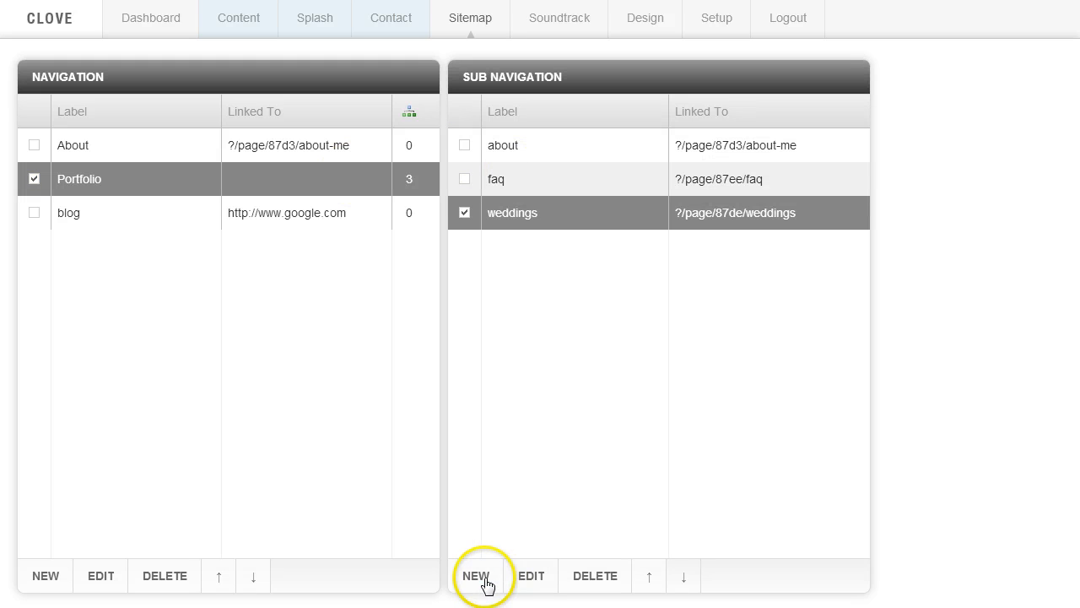
click(485, 582)
click(402, 218)
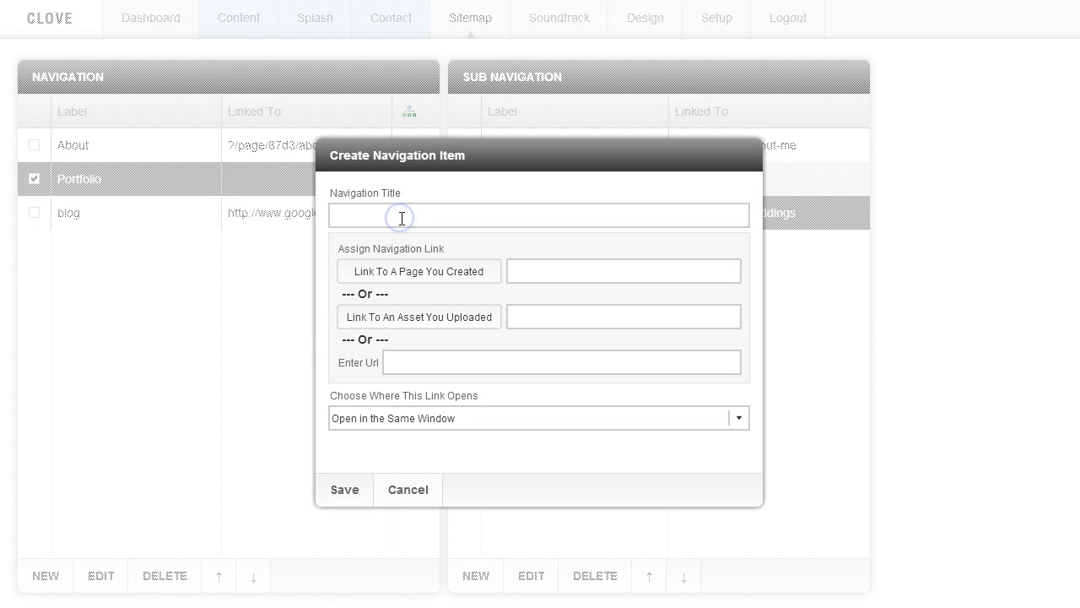
text(blog)
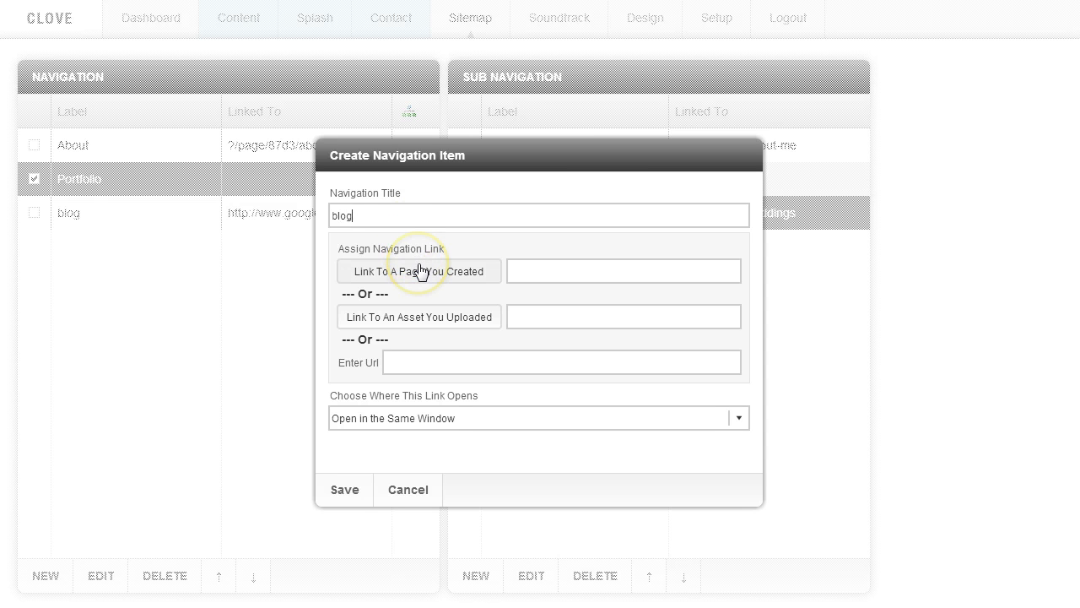
click(419, 271)
click(424, 495)
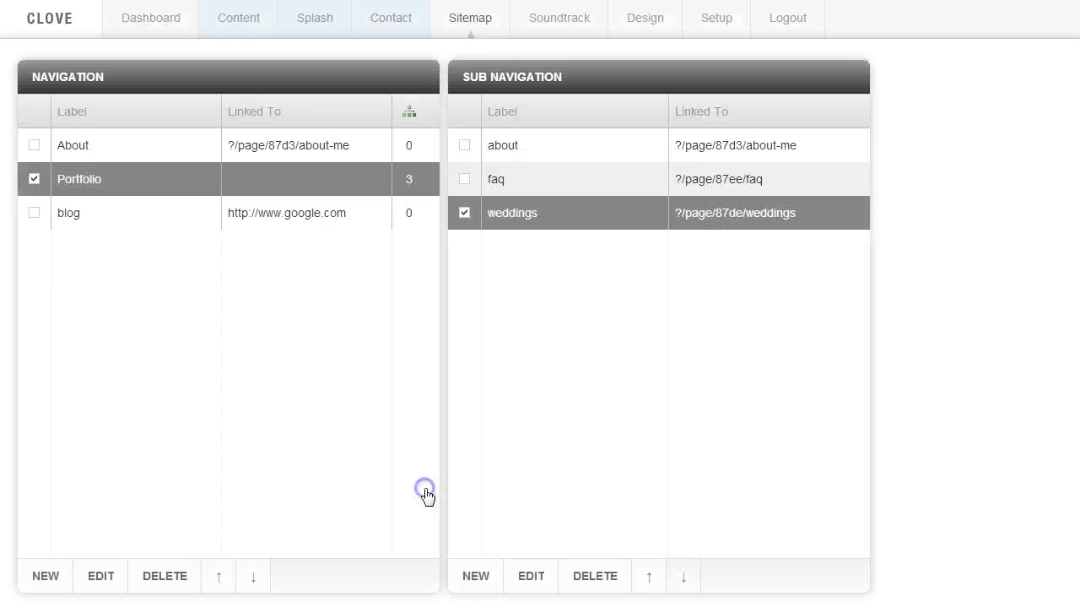
click(475, 575)
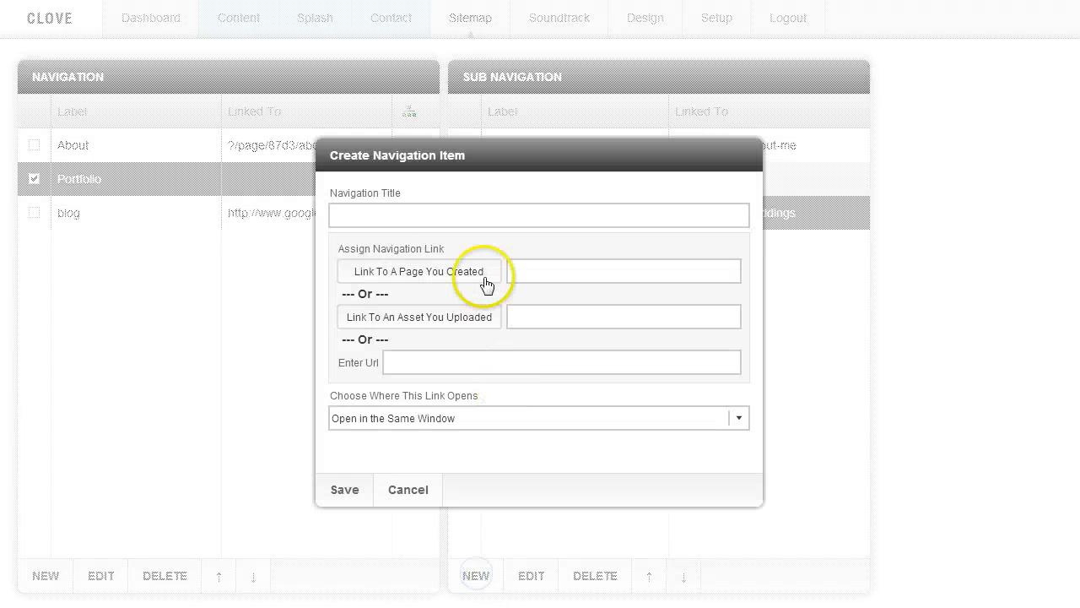
click(435, 218)
text(blog)
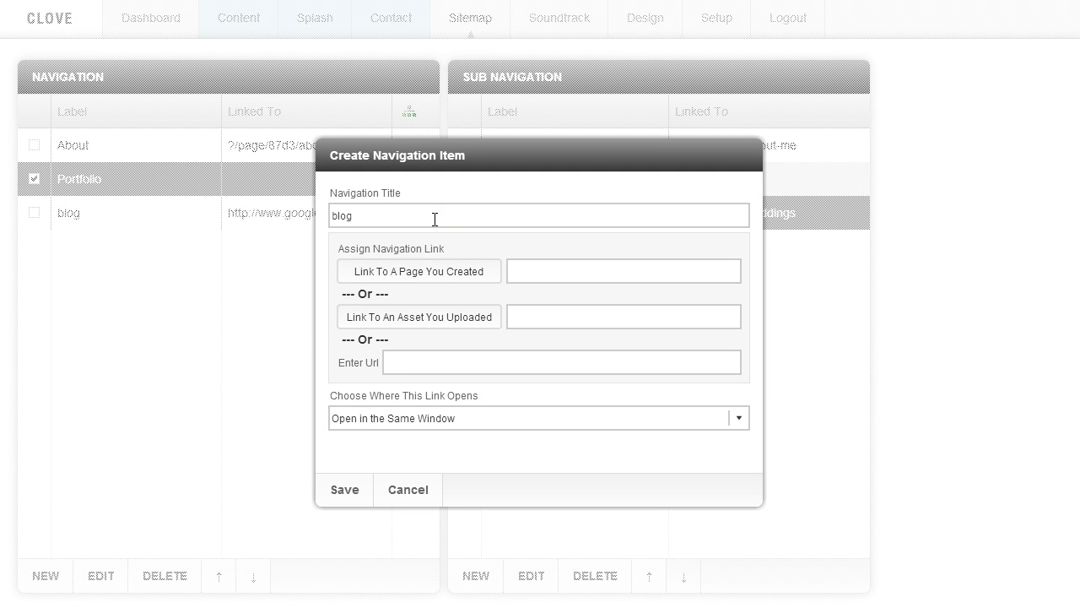
click(442, 364)
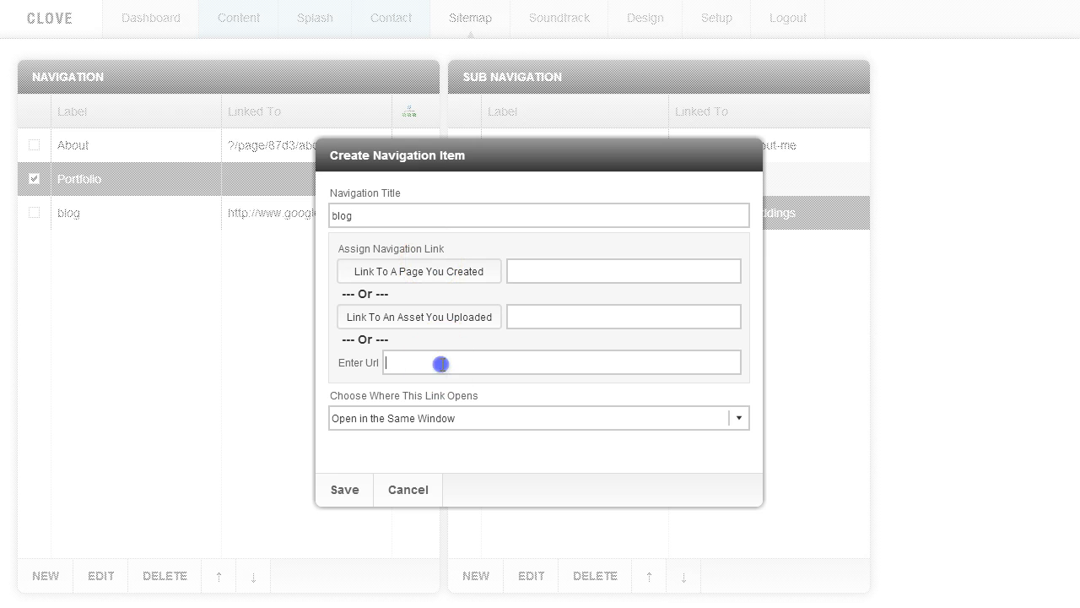
click(481, 416)
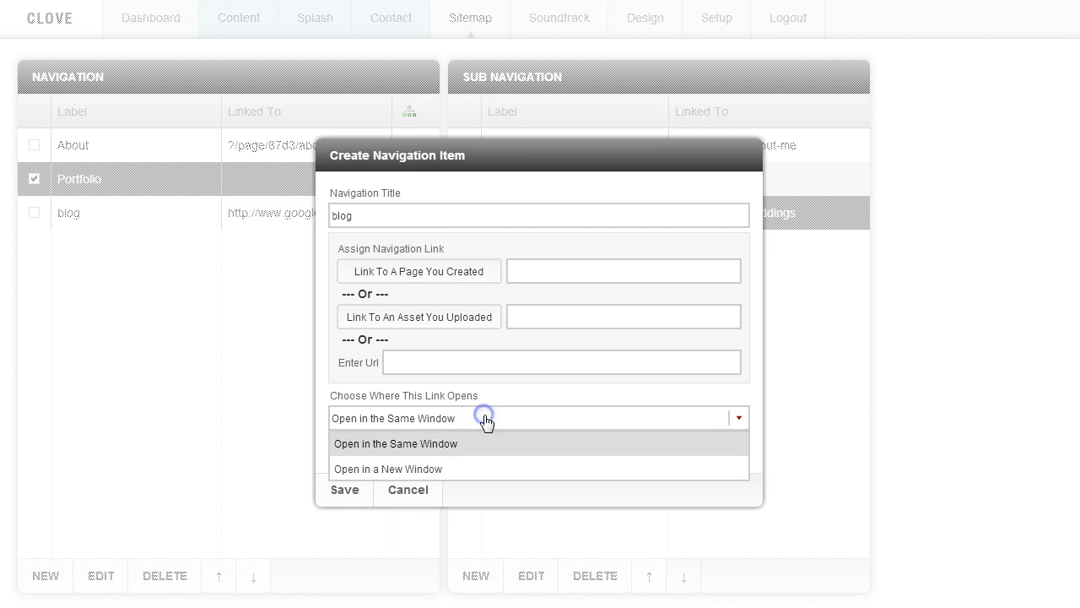
click(420, 492)
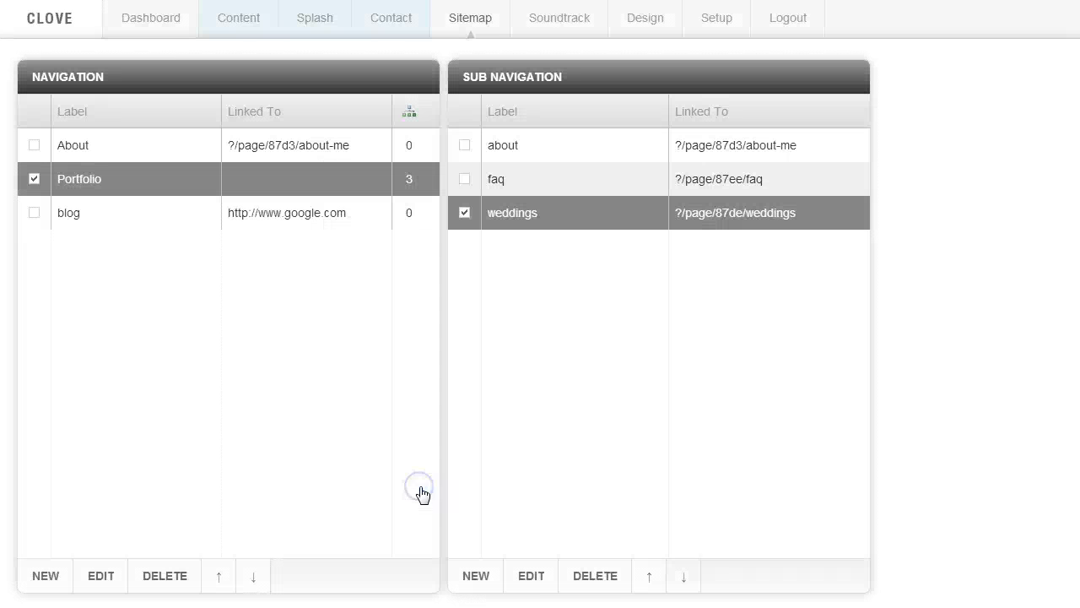
Step: Reload the site preview and try the blog link in its menu
click(121, 191)
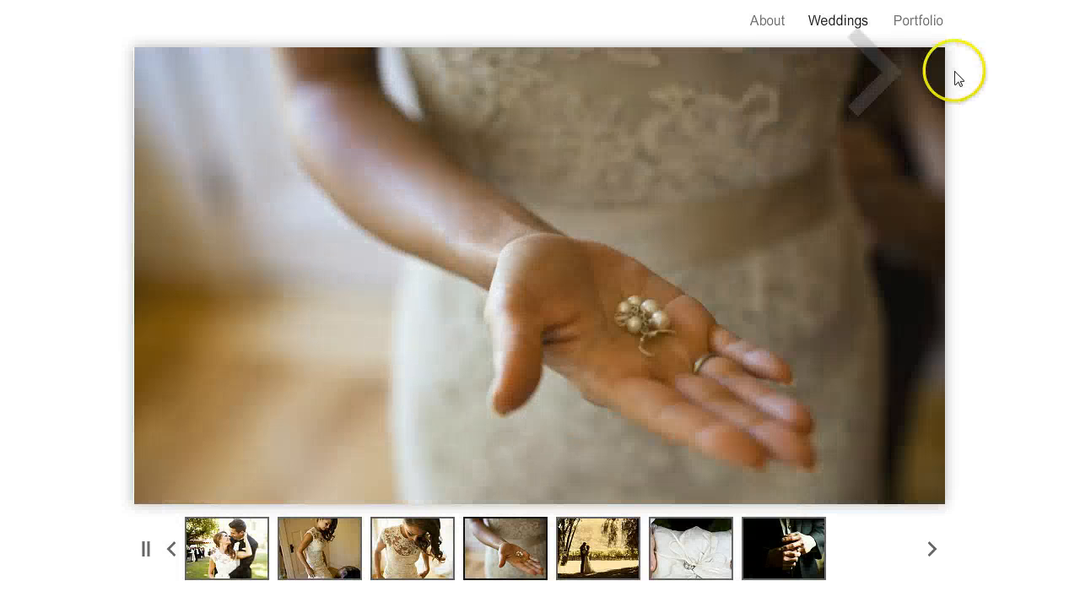
click(85, 0)
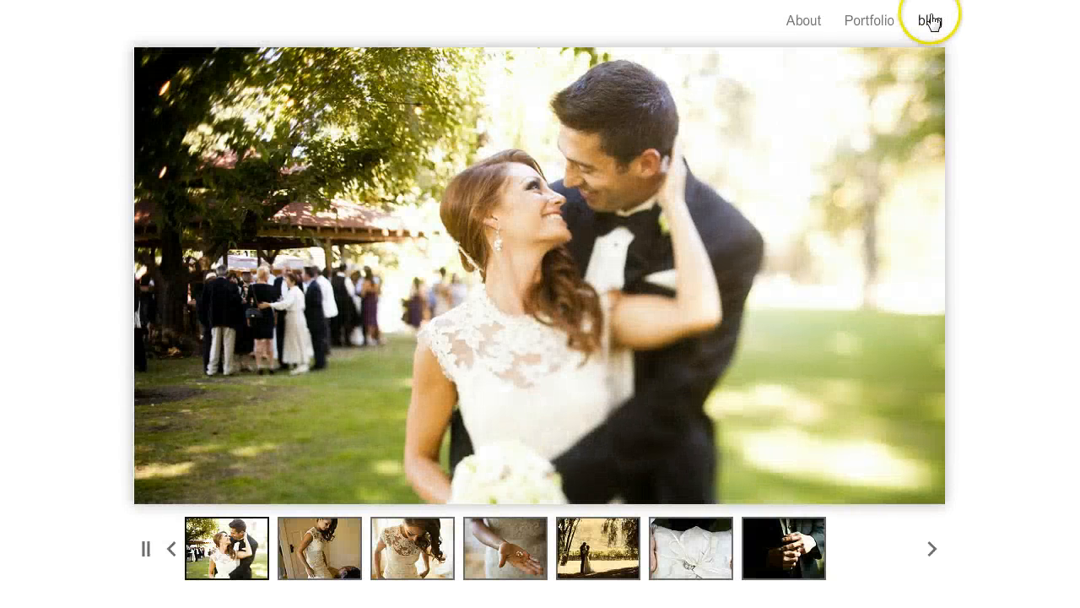
click(931, 20)
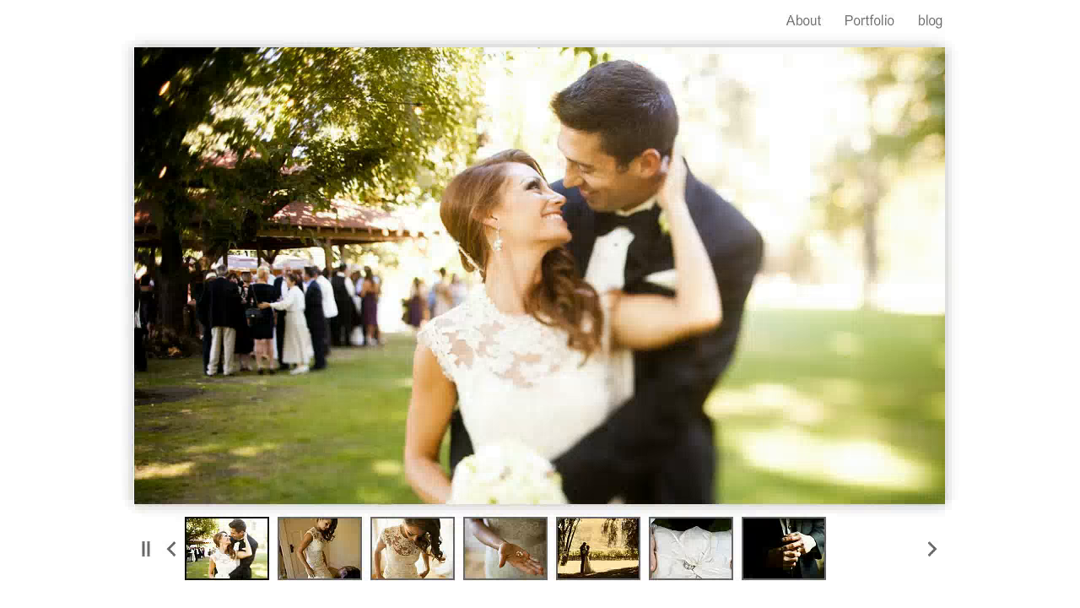